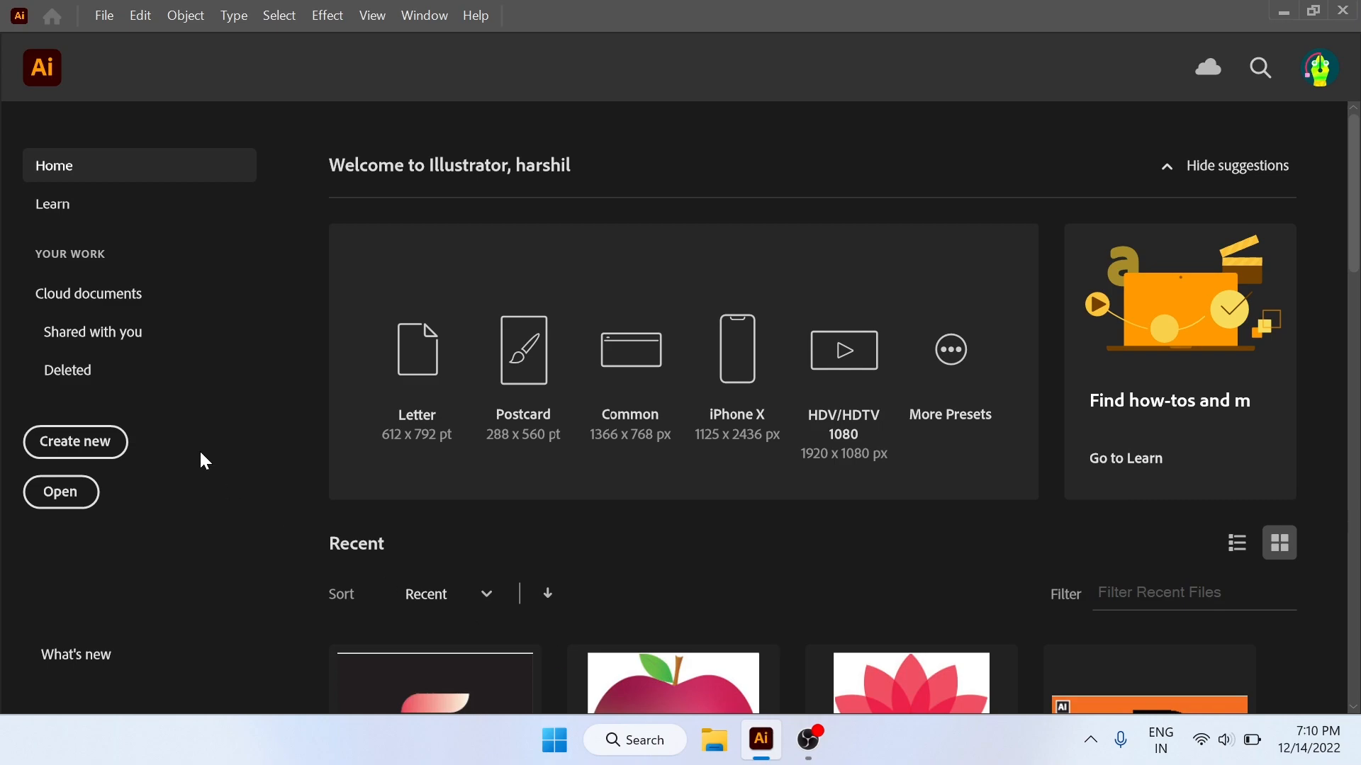
# - Create a new 2000 x 2000 px document in CMYK color mode
pyautogui.click(75, 442)
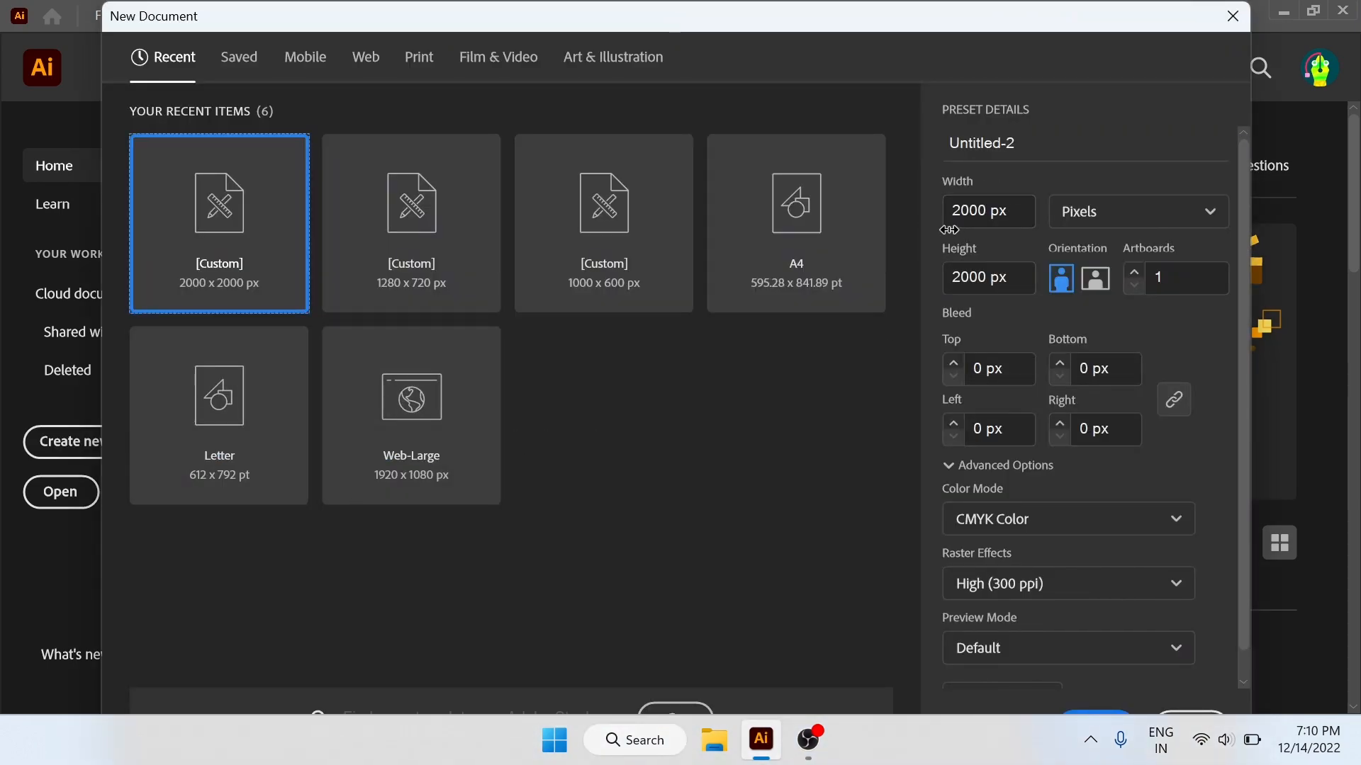
pyautogui.click(1086, 716)
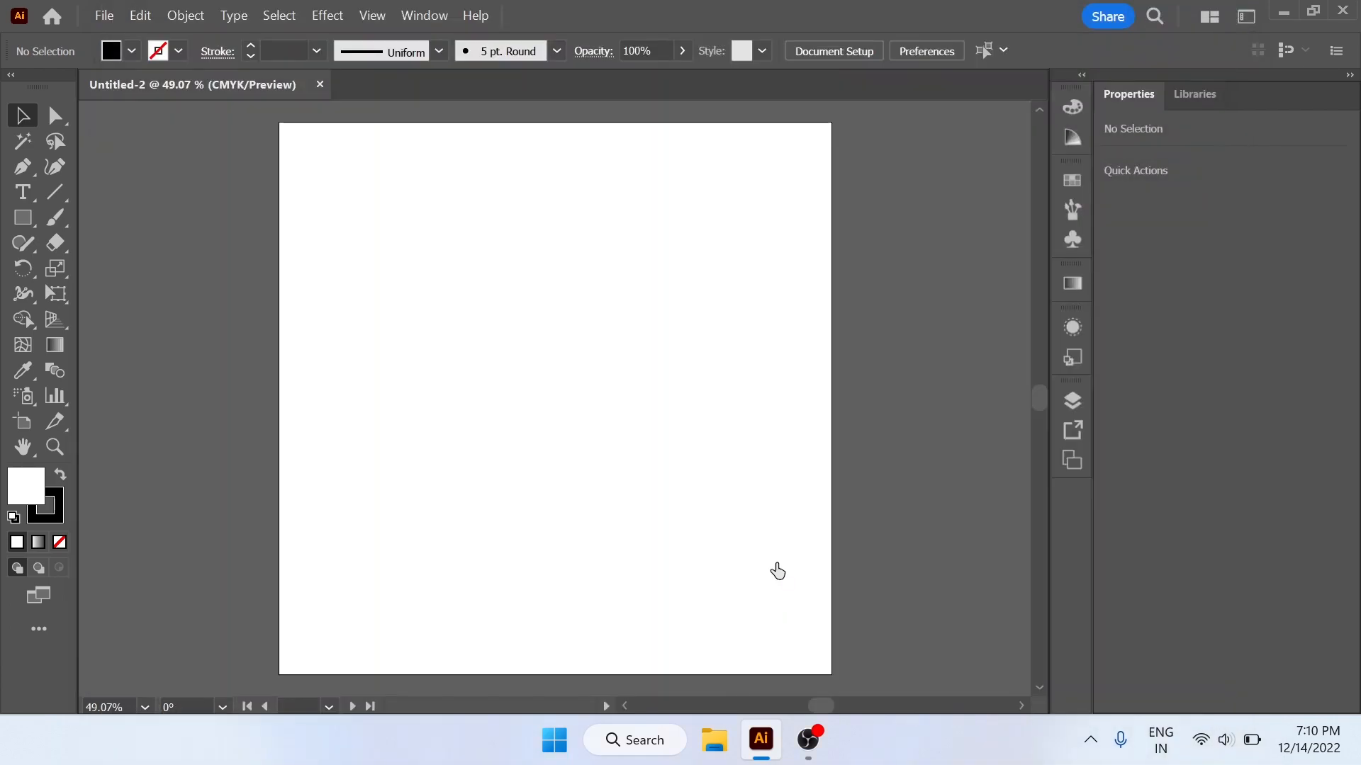
# - Draw an unfilled horizontal rectangle about 731 x 192 px in the artboard's upper part and fully round its top-left and bottom-right corners
pyautogui.click(14, 222)
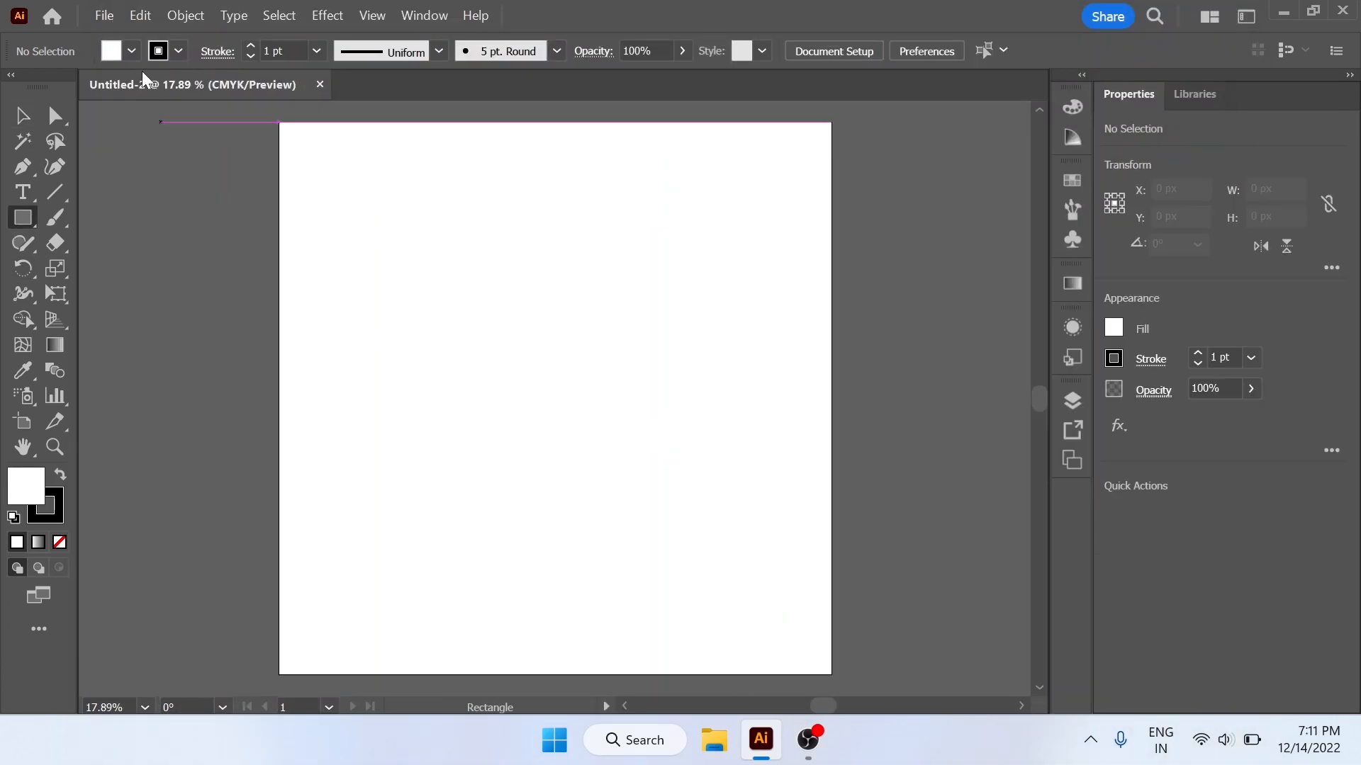
pyautogui.click(132, 51)
pyautogui.click(14, 87)
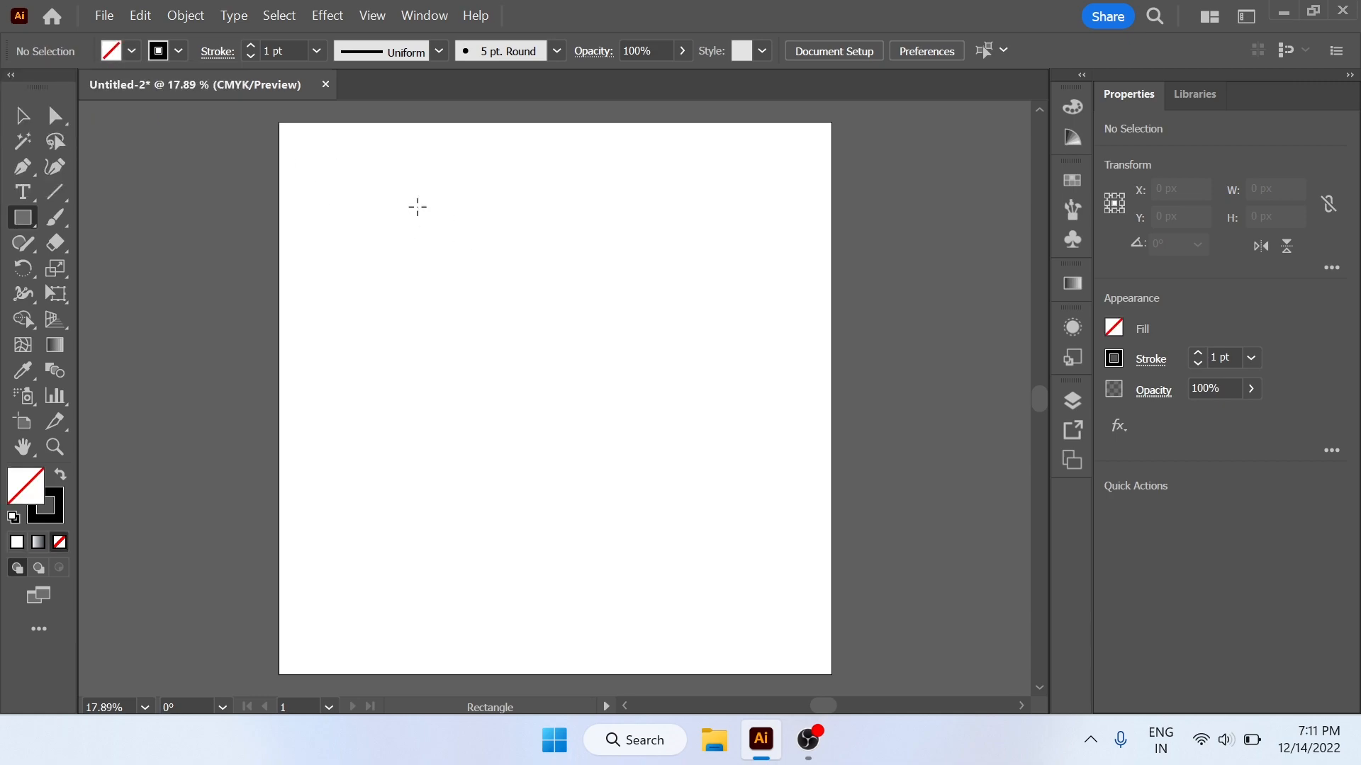
pyautogui.moveTo(472, 229); pyautogui.dragTo(674, 282)
pyautogui.press('v')
pyautogui.moveTo(663, 272); pyautogui.dragTo(615, 222)
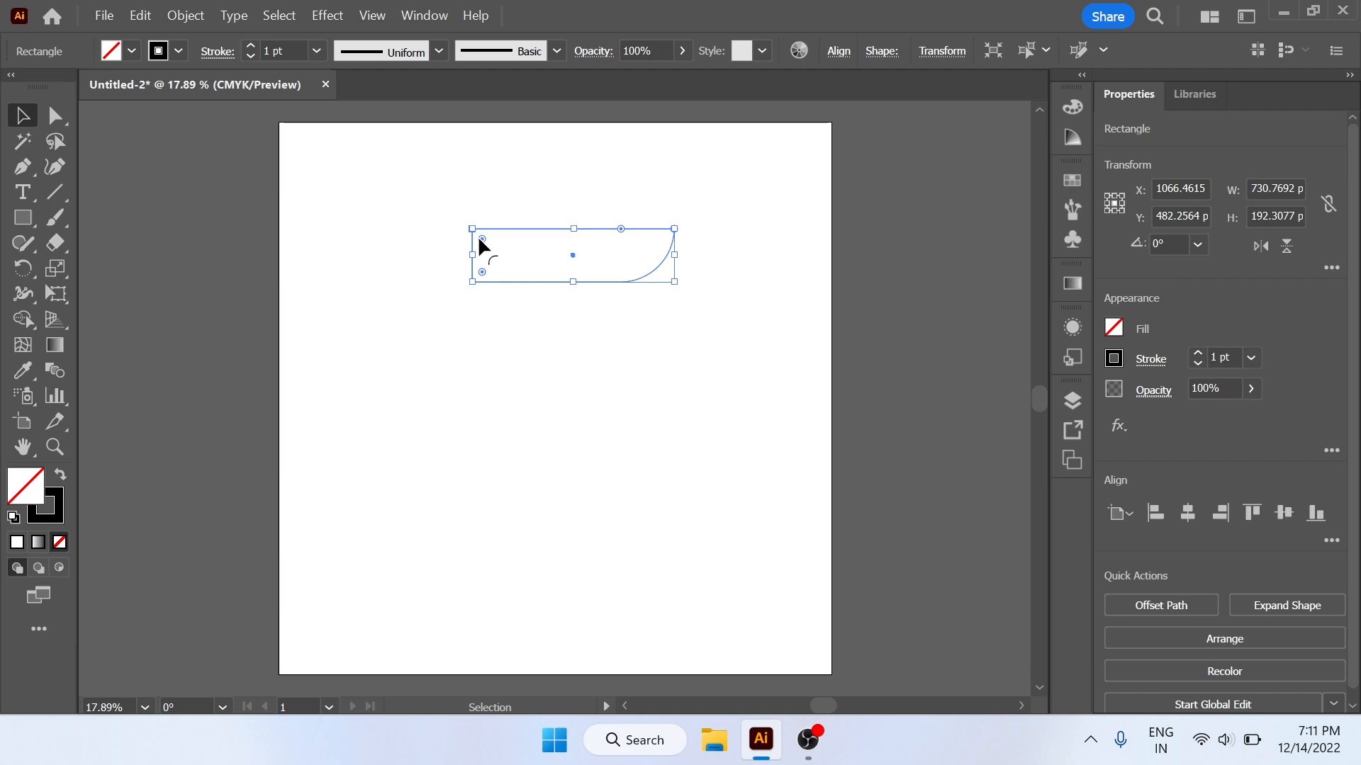
pyautogui.moveTo(482, 235); pyautogui.dragTo(537, 272)
pyautogui.click(721, 317)
# - Draw a vertical rectangle about 185 x 977 px below the bar's left end and fully round its bottom-right corner
pyautogui.click(22, 216)
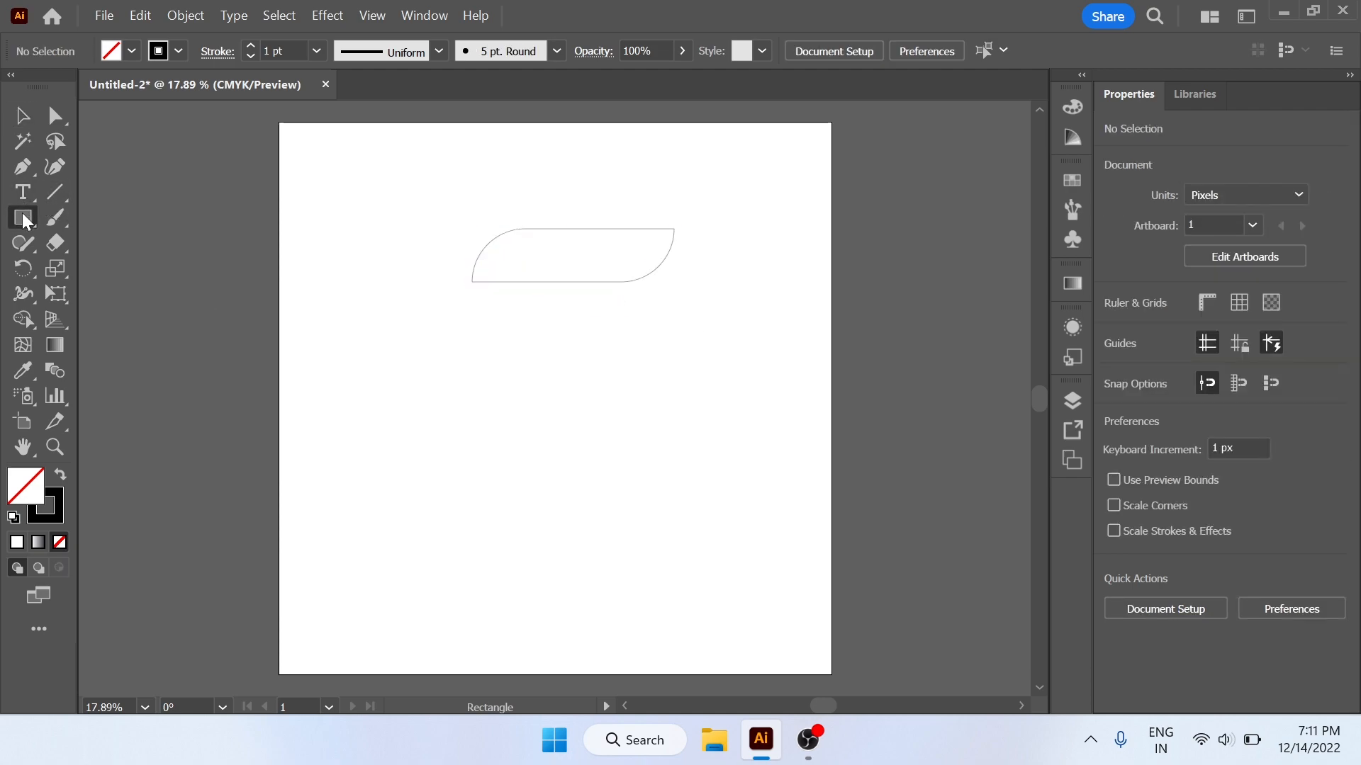
pyautogui.moveTo(472, 288)
pyautogui.mouseDown()
pyautogui.moveTo(504, 325)
pyautogui.moveTo(523, 390)
pyautogui.moveTo(530, 579)
pyautogui.moveTo(524, 558)
pyautogui.mouseUp()
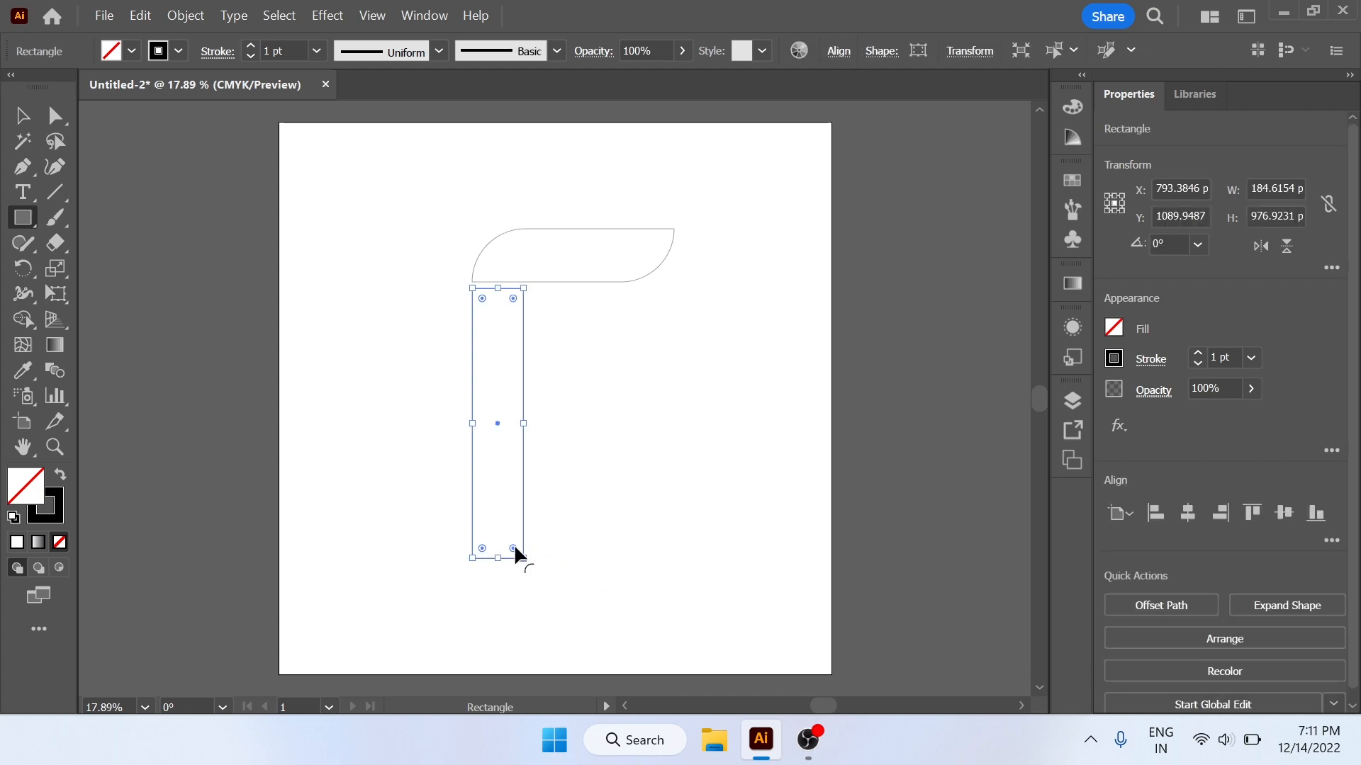
pyautogui.moveTo(513, 548); pyautogui.dragTo(484, 491)
pyautogui.click(702, 492)
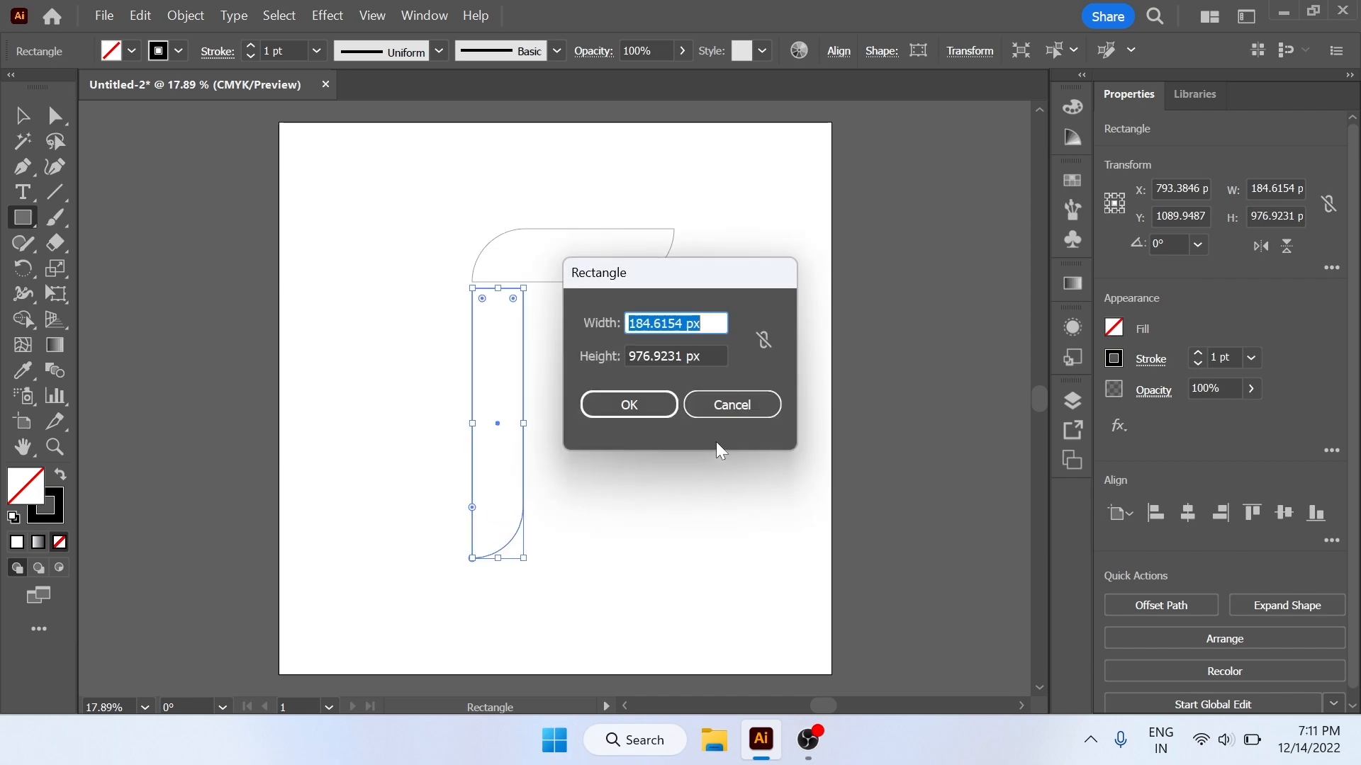
pyautogui.press('Escape')
pyautogui.press('v')
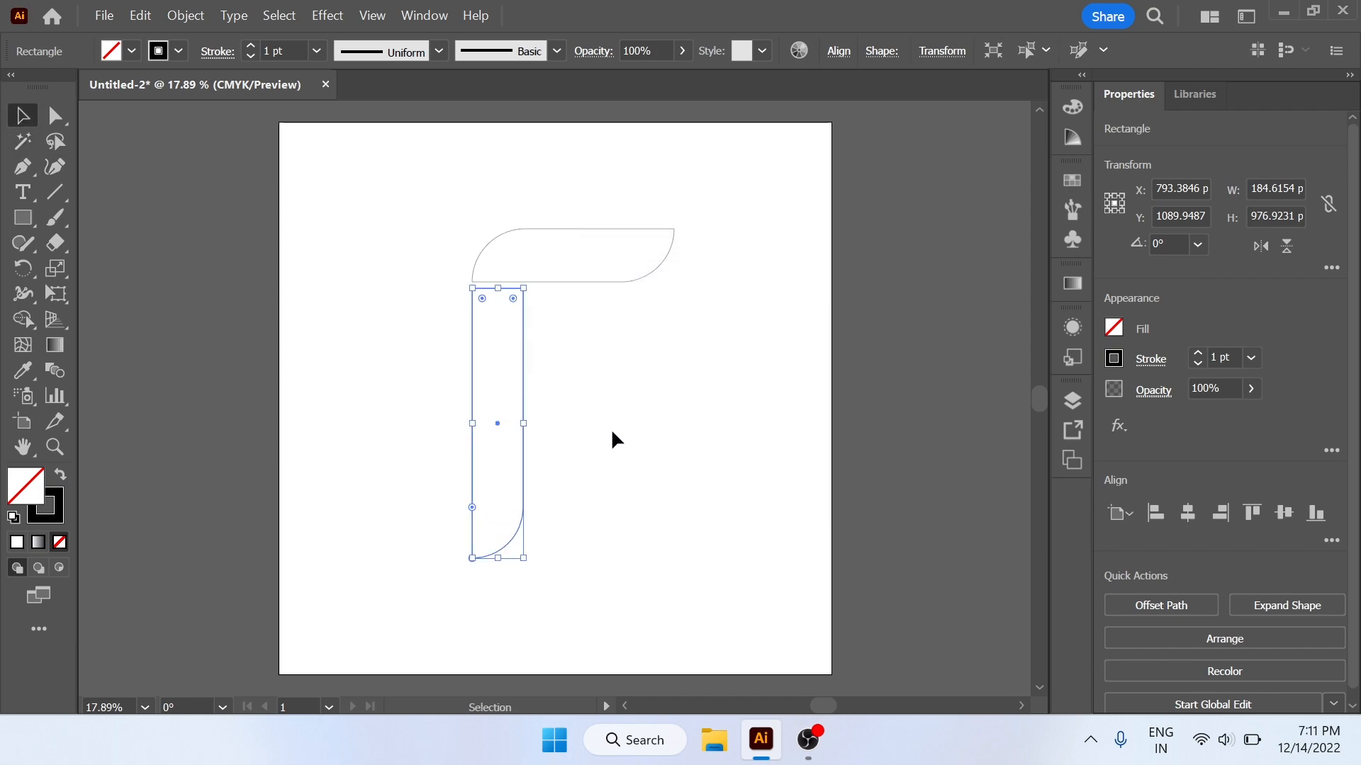
pyautogui.click(597, 432)
# - Draw a short rectangle about 392 x 177 px beside the stem's middle and fully round its bottom-right corner
pyautogui.press('m')
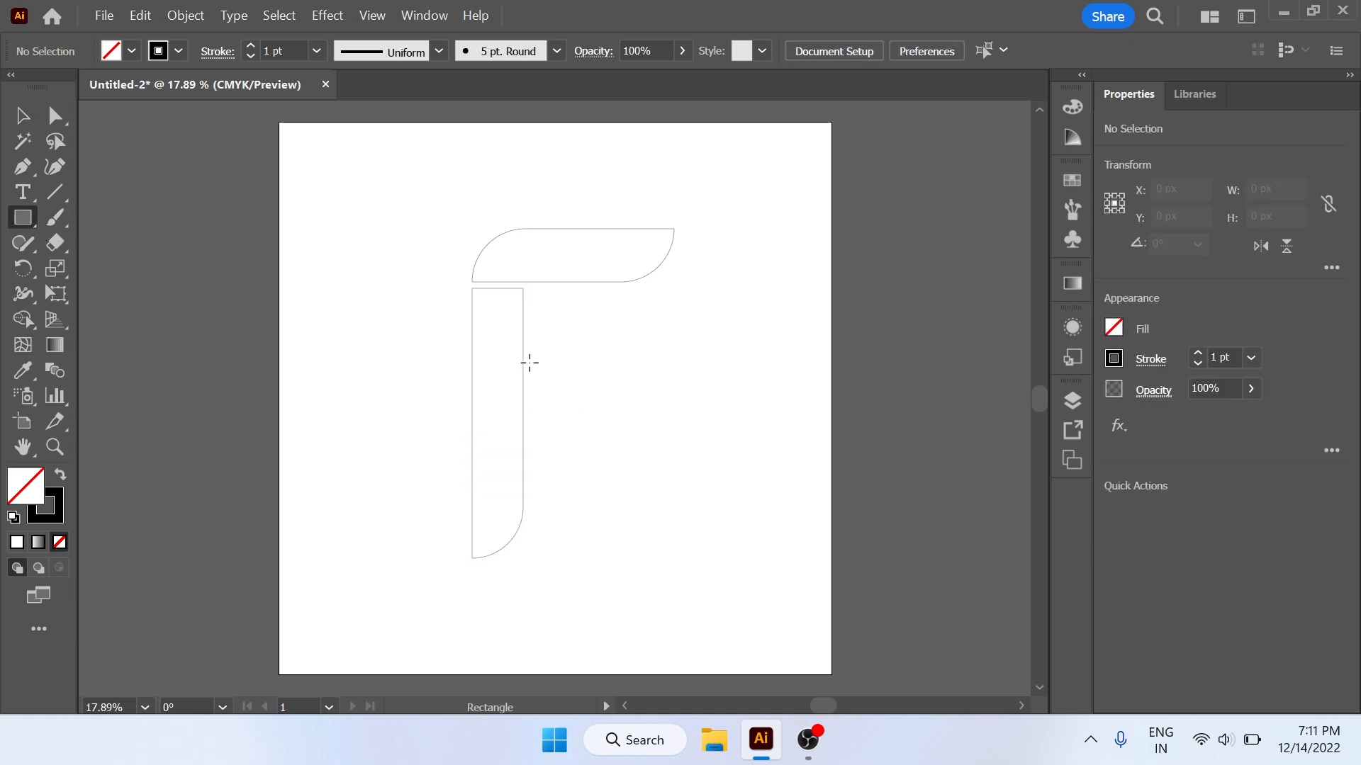
pyautogui.moveTo(531, 369); pyautogui.dragTo(640, 417)
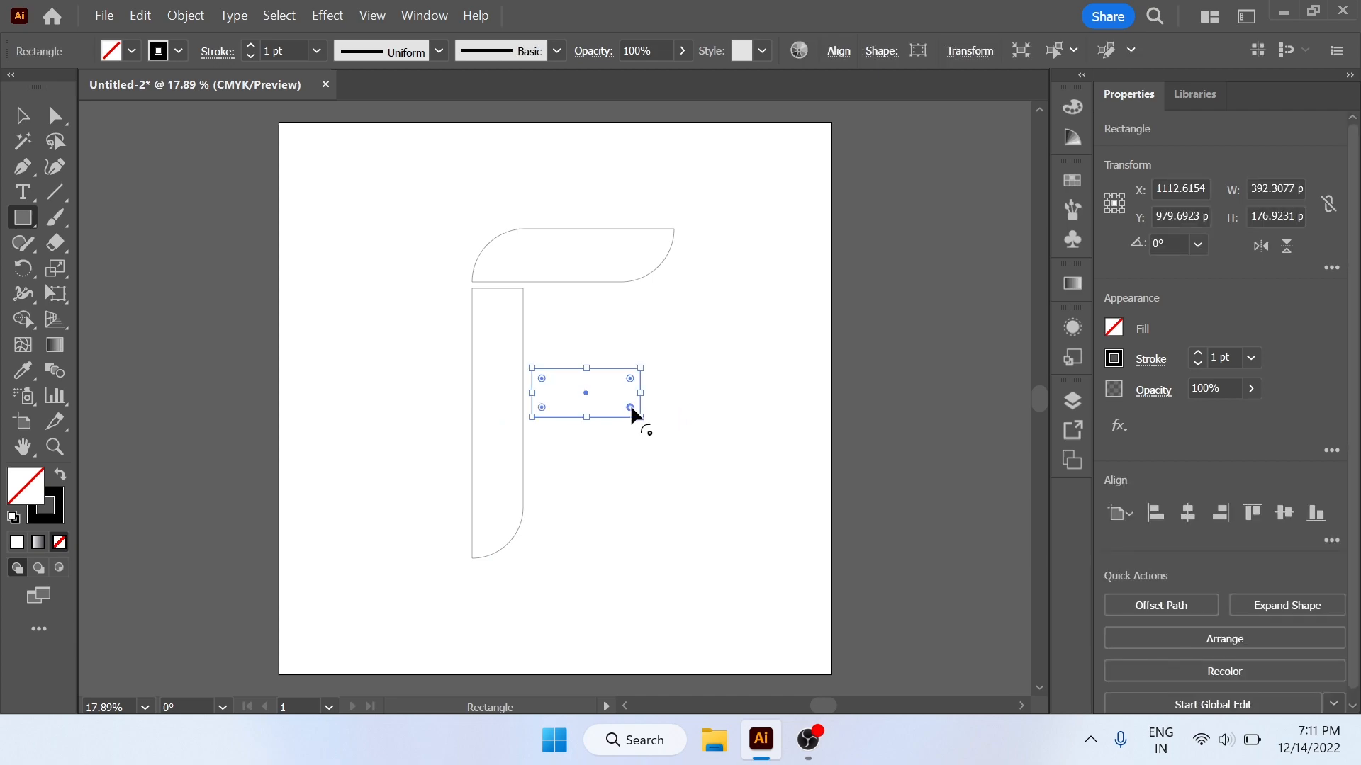
pyautogui.click(641, 419)
pyautogui.click(22, 115)
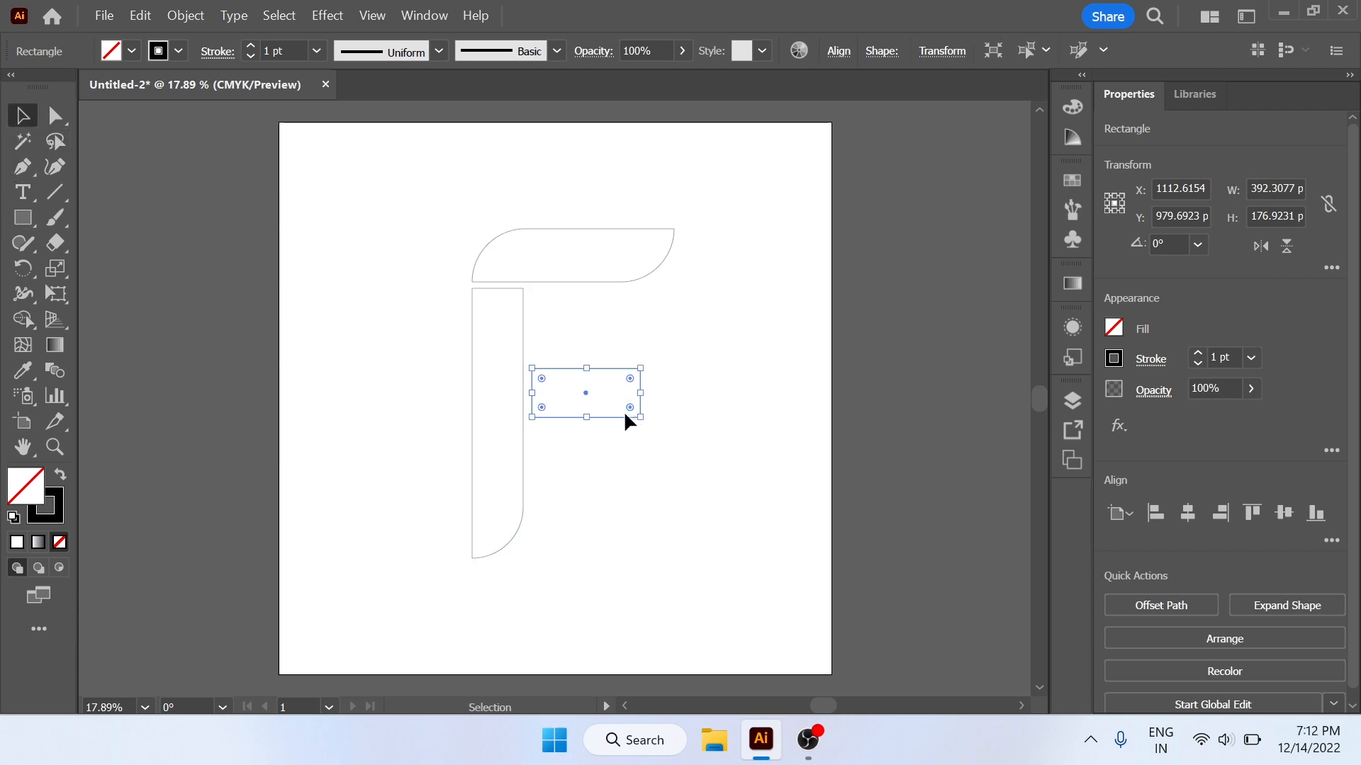
pyautogui.moveTo(628, 409); pyautogui.dragTo(589, 371)
pyautogui.click(718, 414)
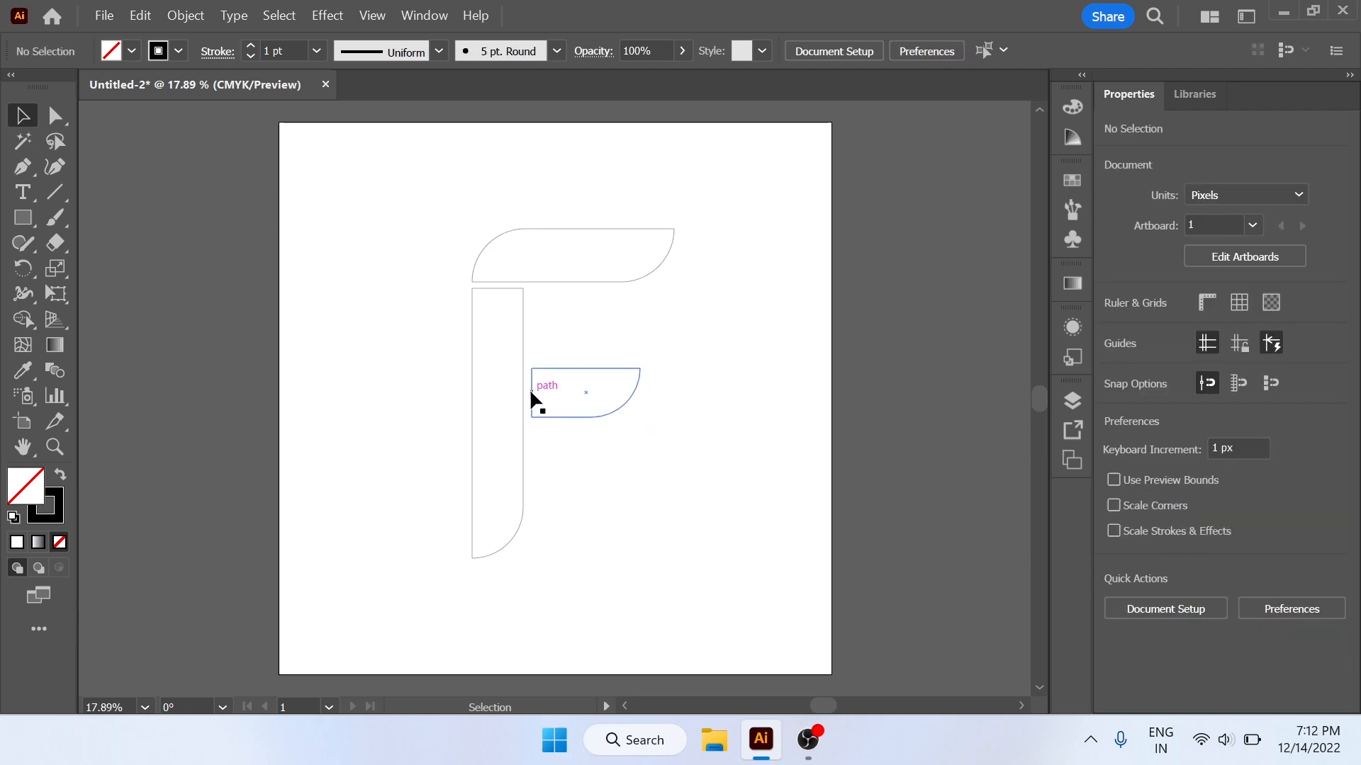
# - Reposition the short middle bar slightly lower and closer to the stem, leaving a narrow gap between them
pyautogui.moveTo(529, 390); pyautogui.dragTo(530, 398)
pyautogui.click(750, 343)
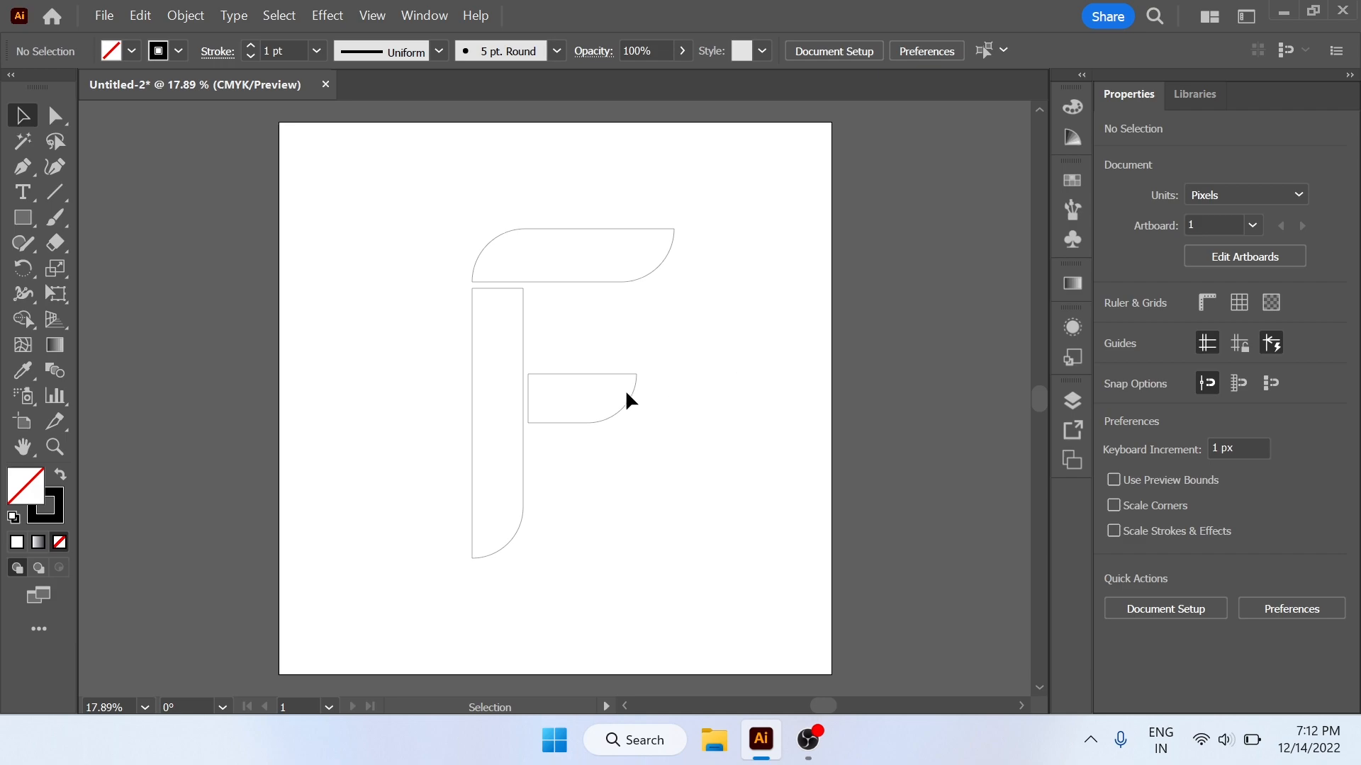
pyautogui.click(605, 376)
pyautogui.press('Left')
pyautogui.press('Left')
pyautogui.click(698, 358)
# - Fill the top bar of the letter F with the default white-to-black linear gradient
pyautogui.click(572, 230)
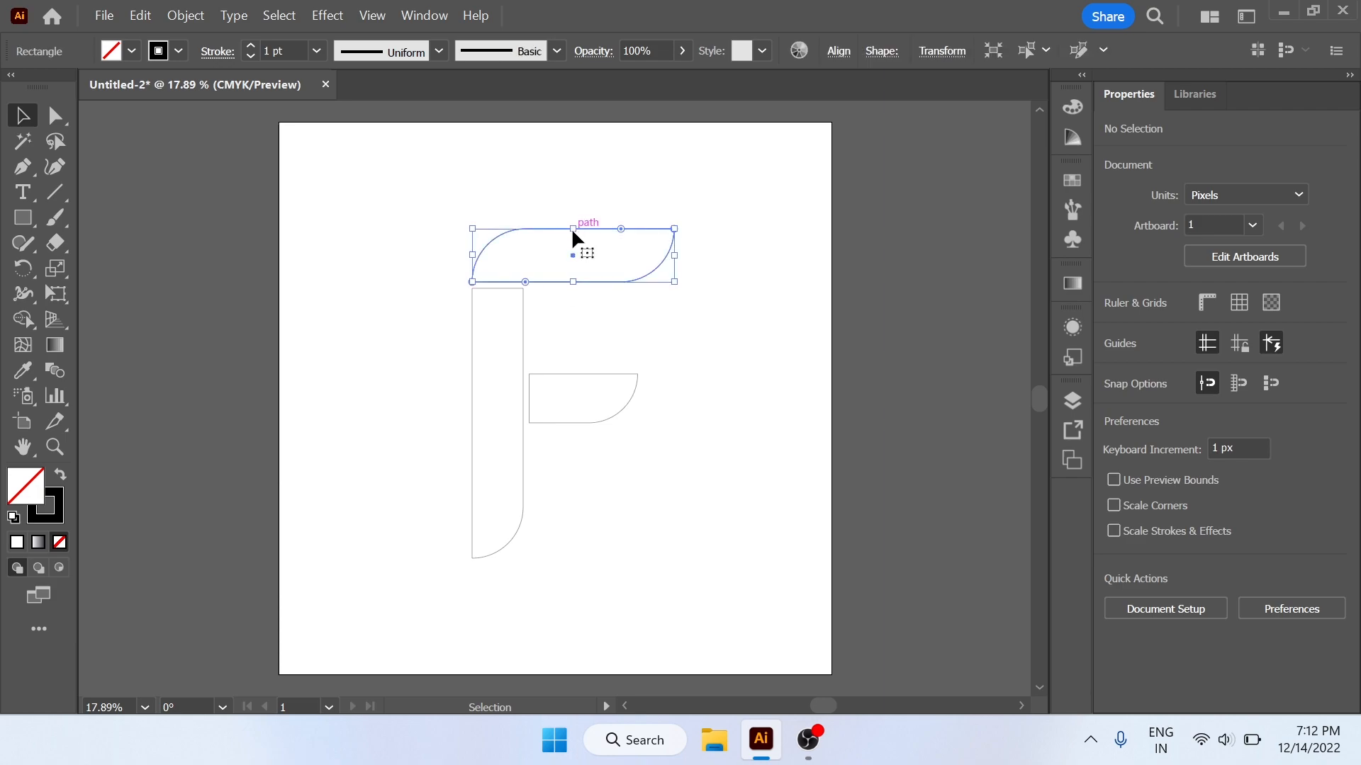
pyautogui.click(1071, 283)
pyautogui.click(826, 312)
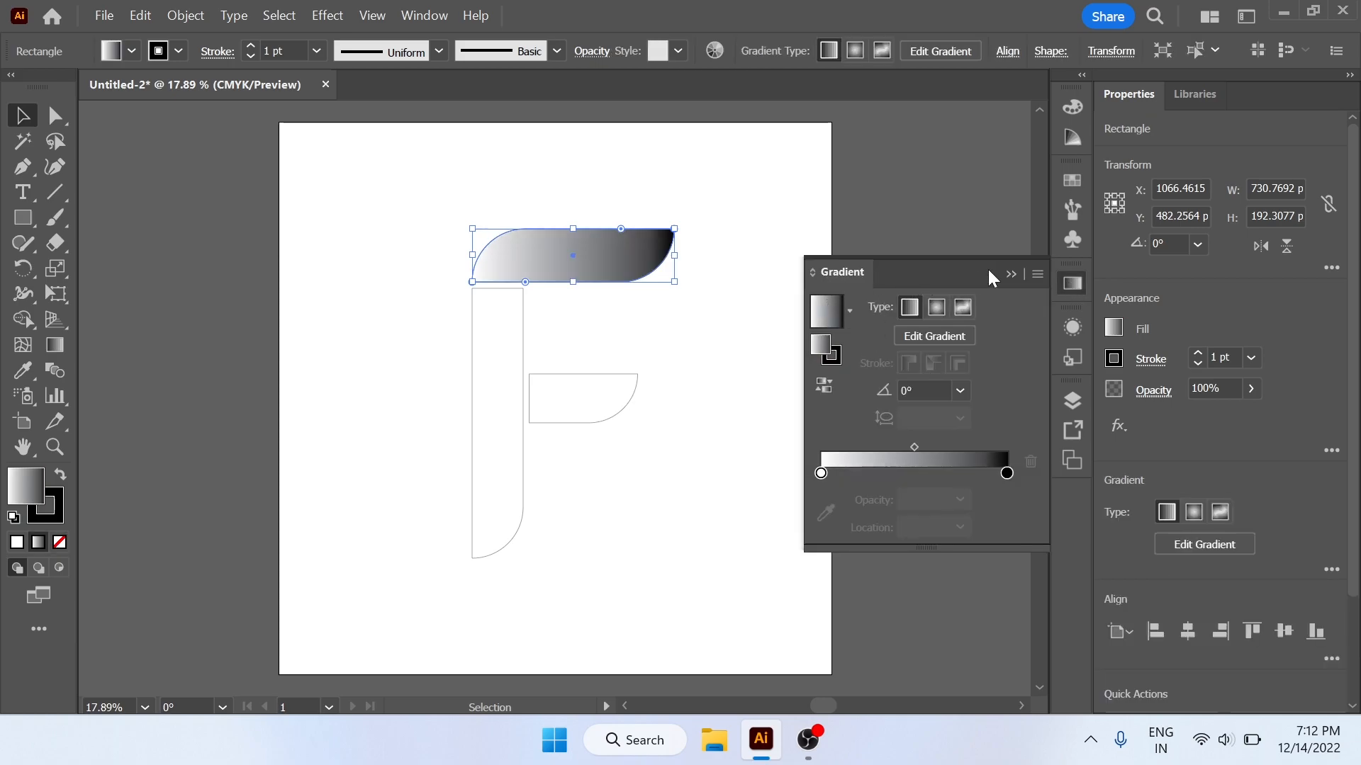
# - Switch to Chrome, search for "color hunt" in a new tab and open the Color Hunt website
pyautogui.click(1282, 14)
pyautogui.click(1235, 12)
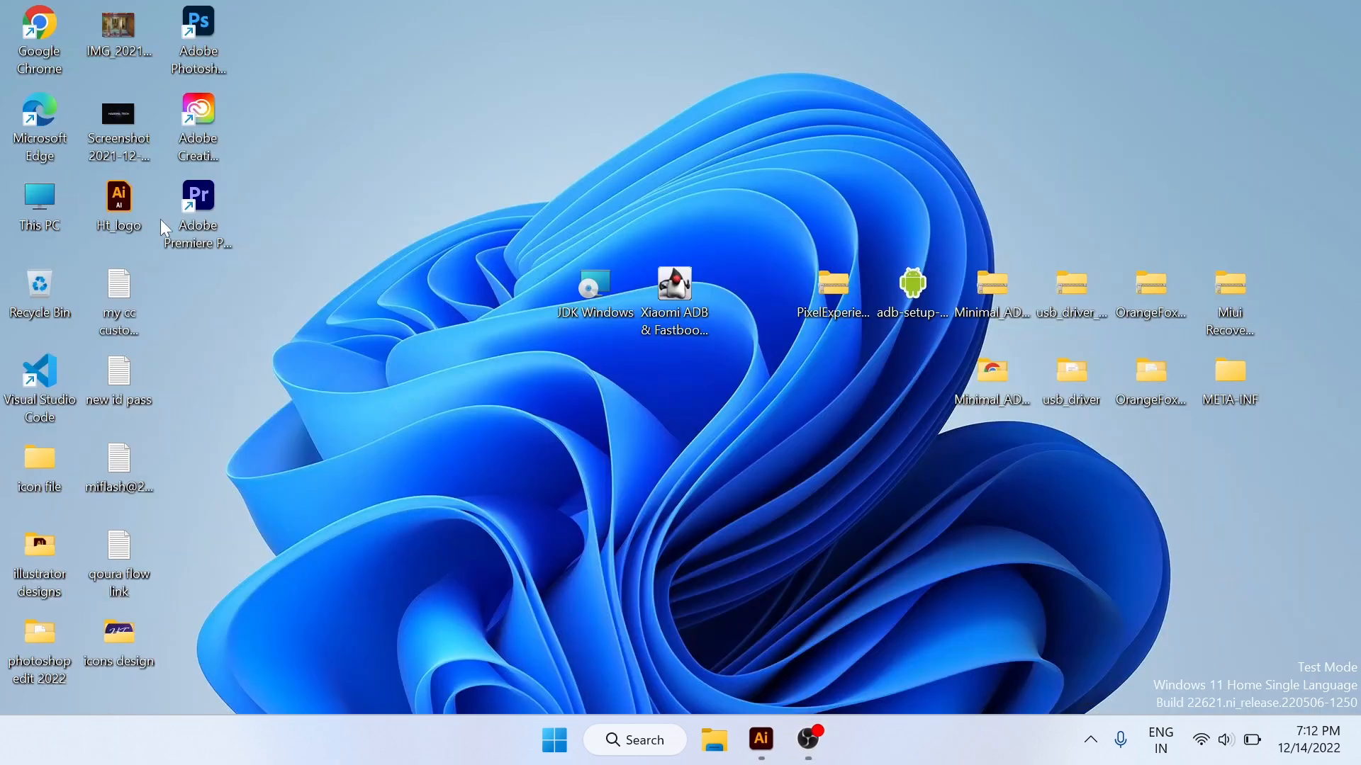
pyautogui.doubleClick(42, 53)
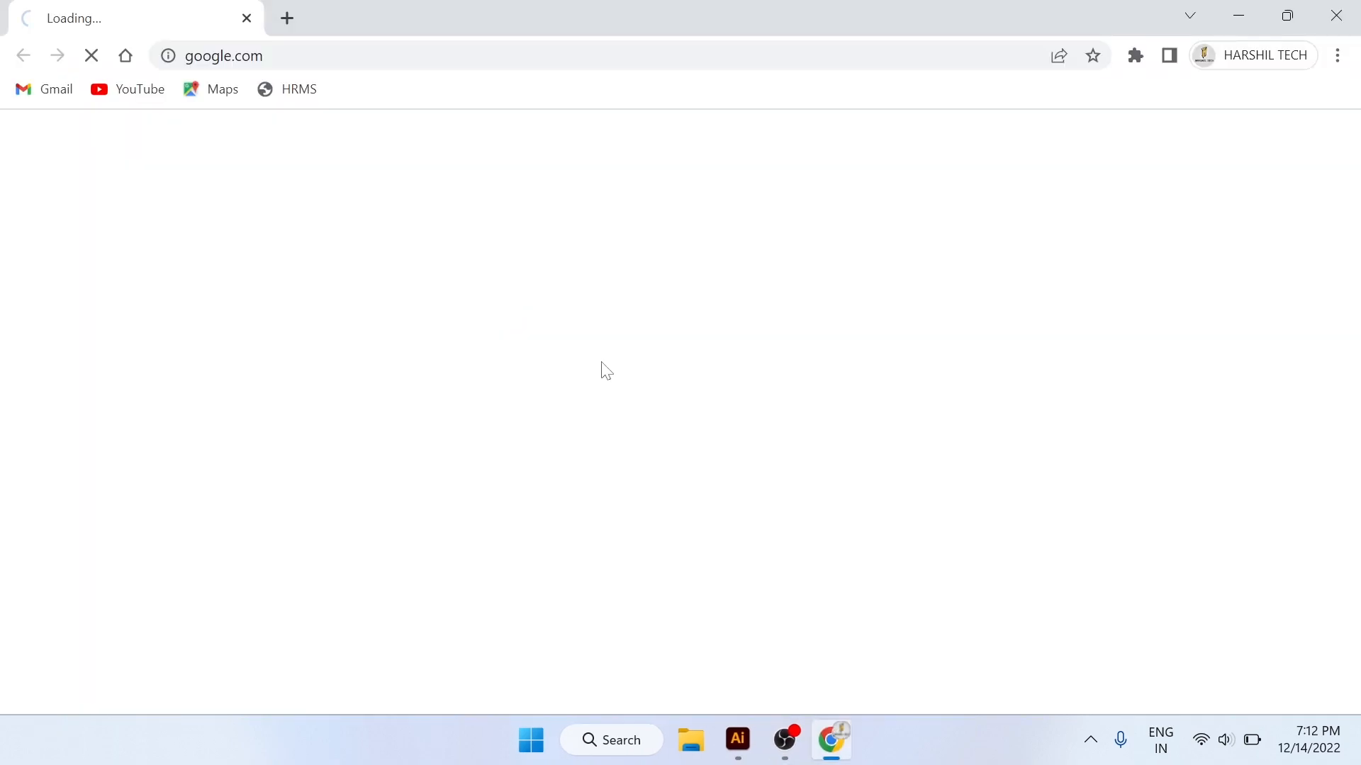
pyautogui.click(131, 90)
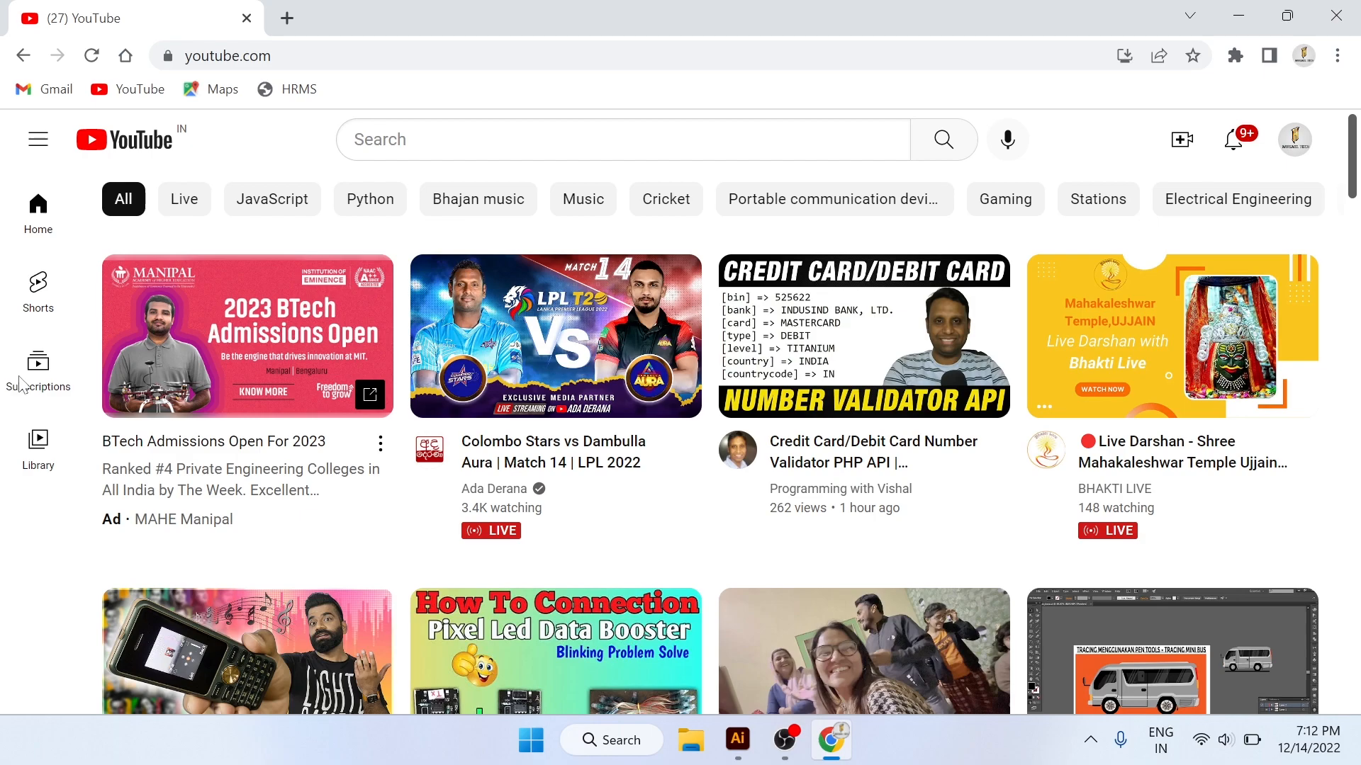
pyautogui.click(287, 18)
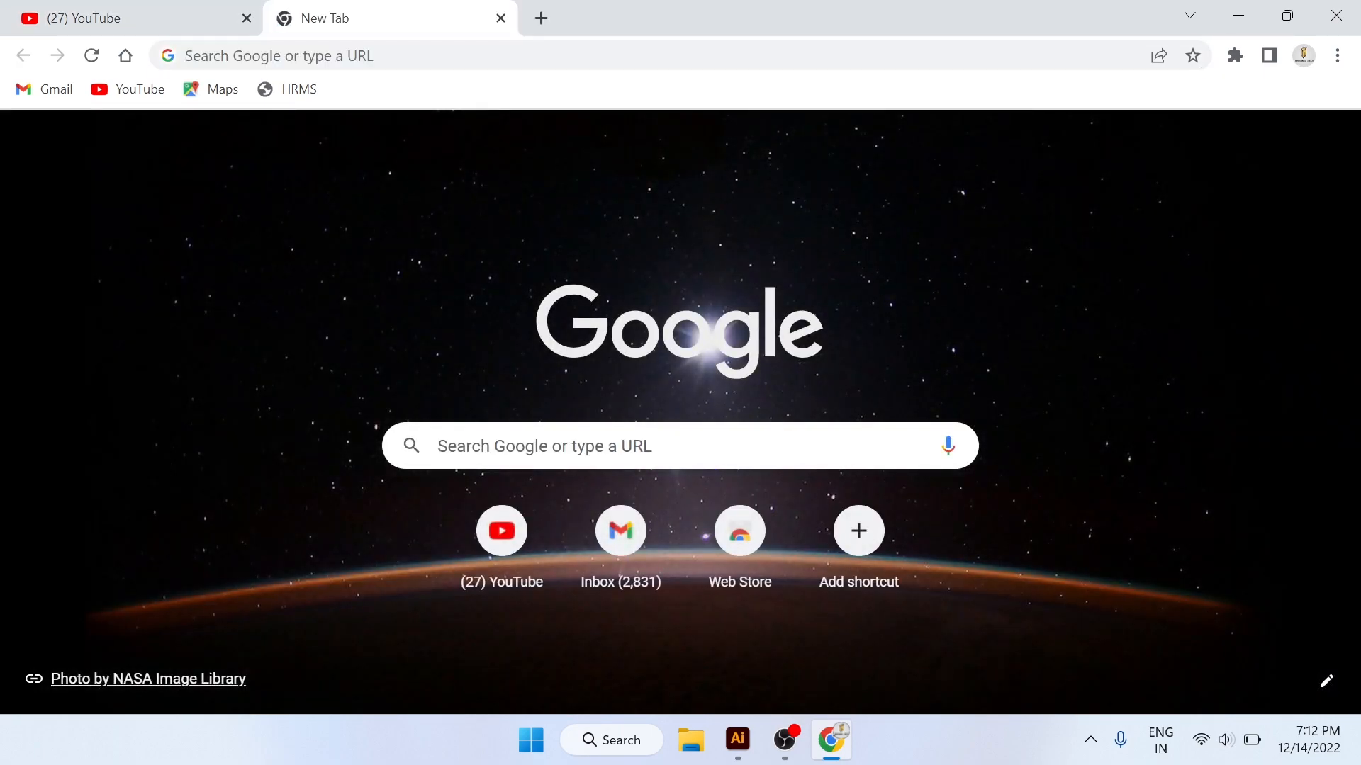
pyautogui.click(539, 446)
pyautogui.write('color')
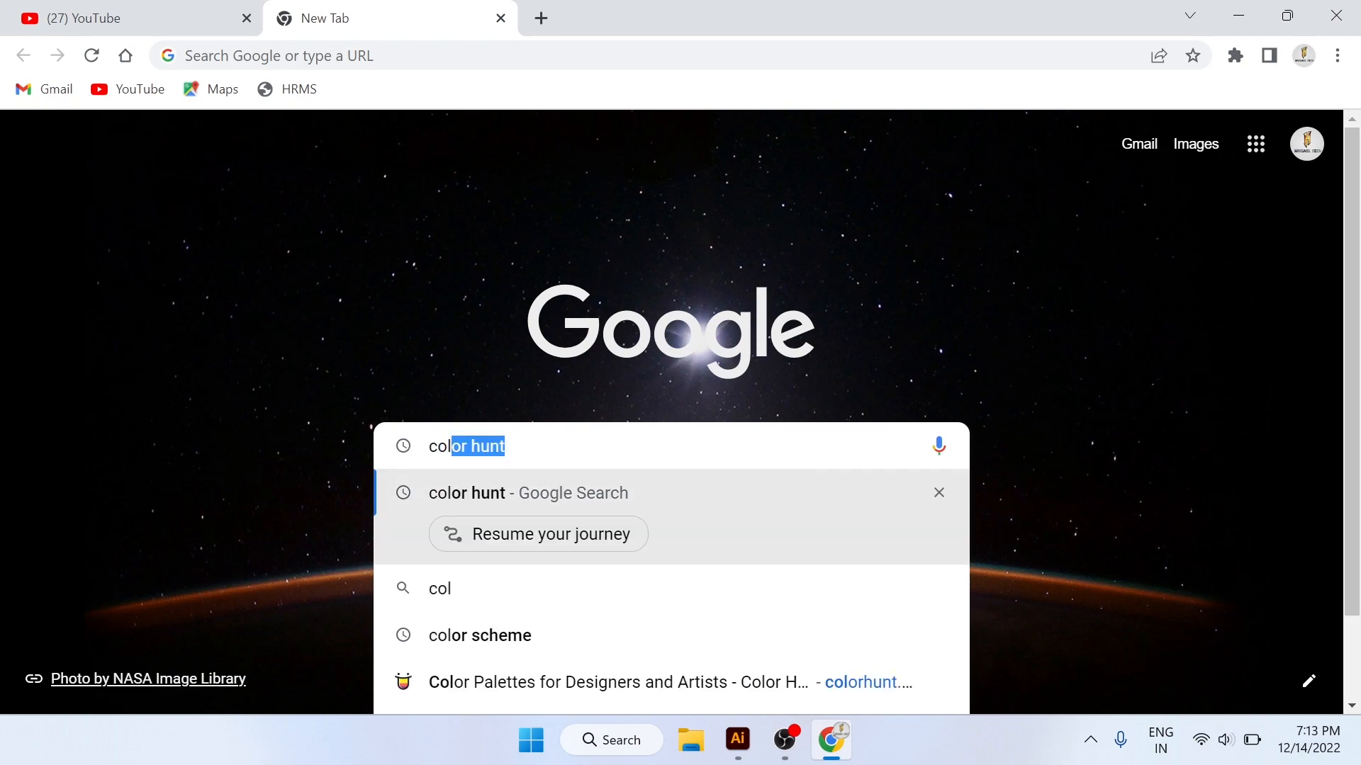
pyautogui.write(' hunt')
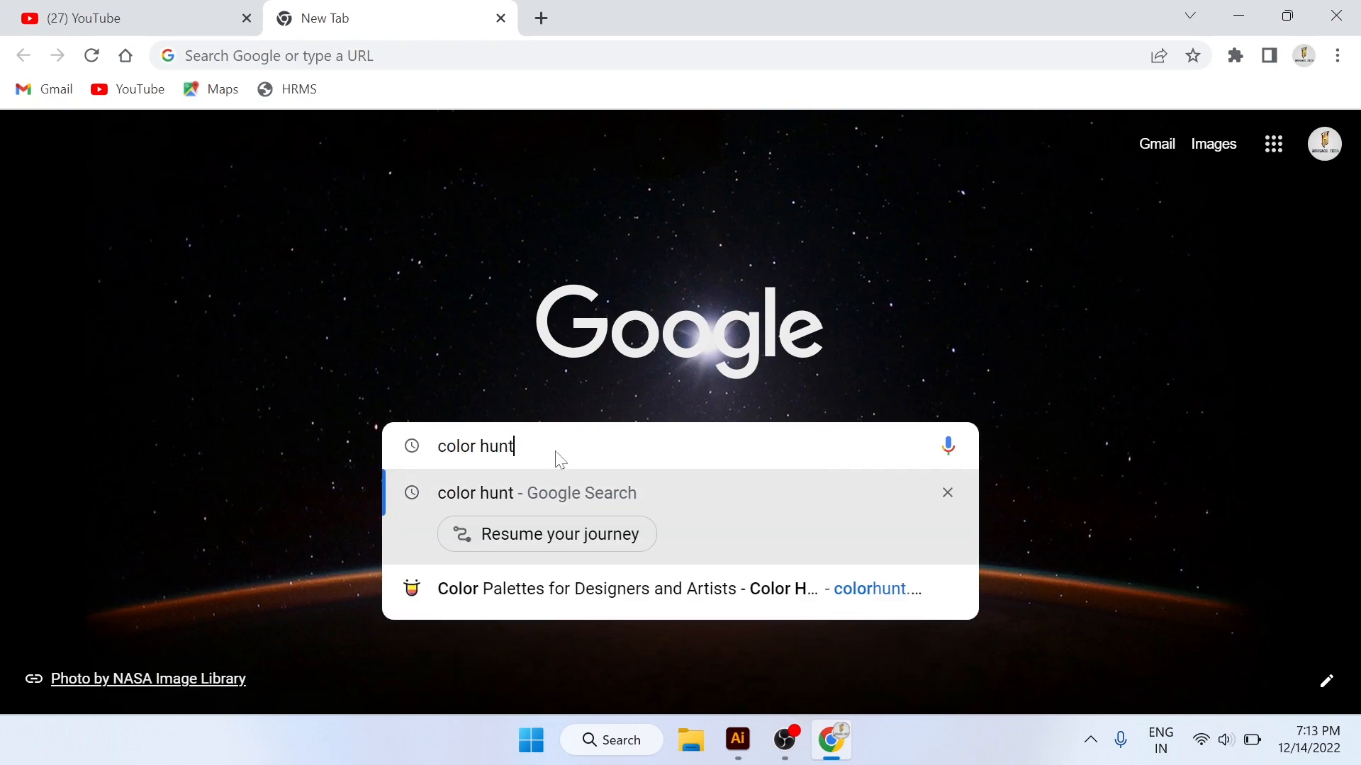
pyautogui.press('Return')
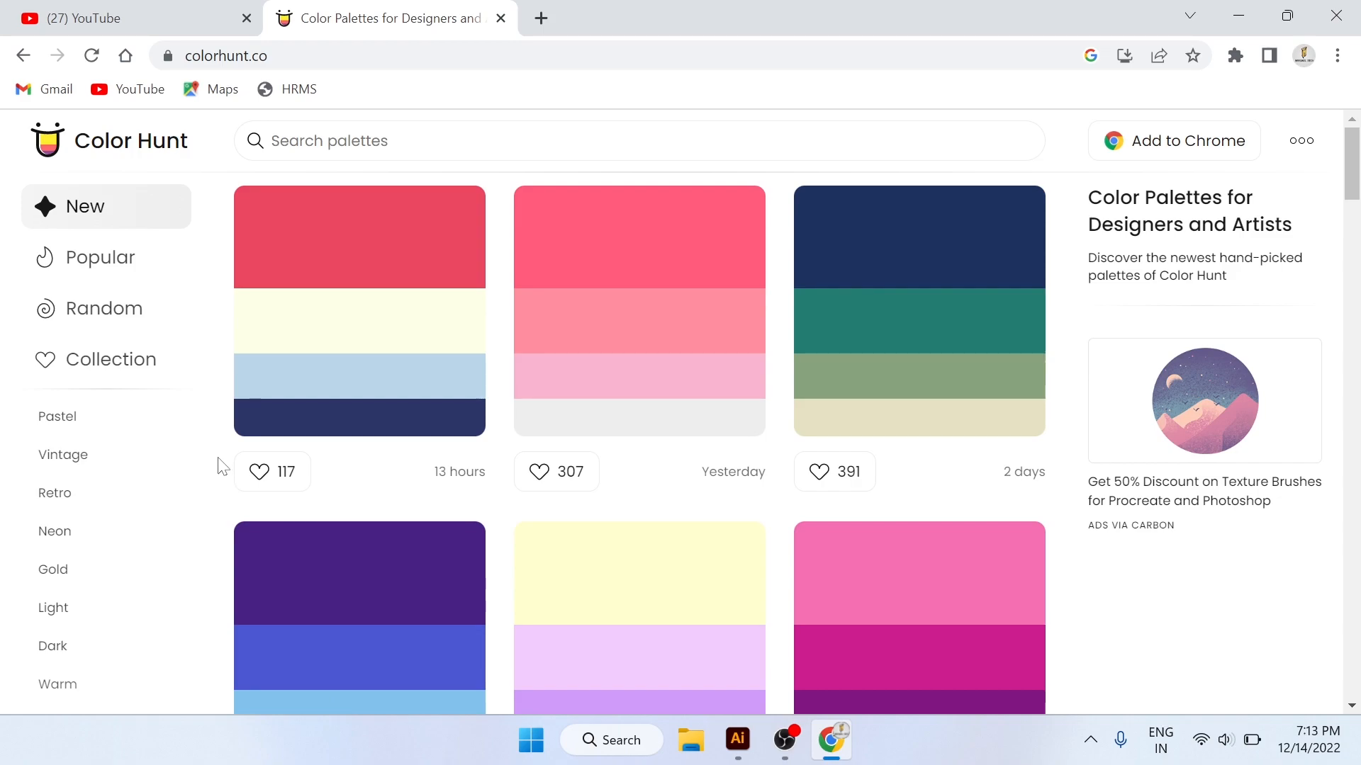
# - Browse the newest palettes and copy the hex code DEF5E5 from the lightest band of the mint green palette
pyautogui.scroll(-10, 221, 460)
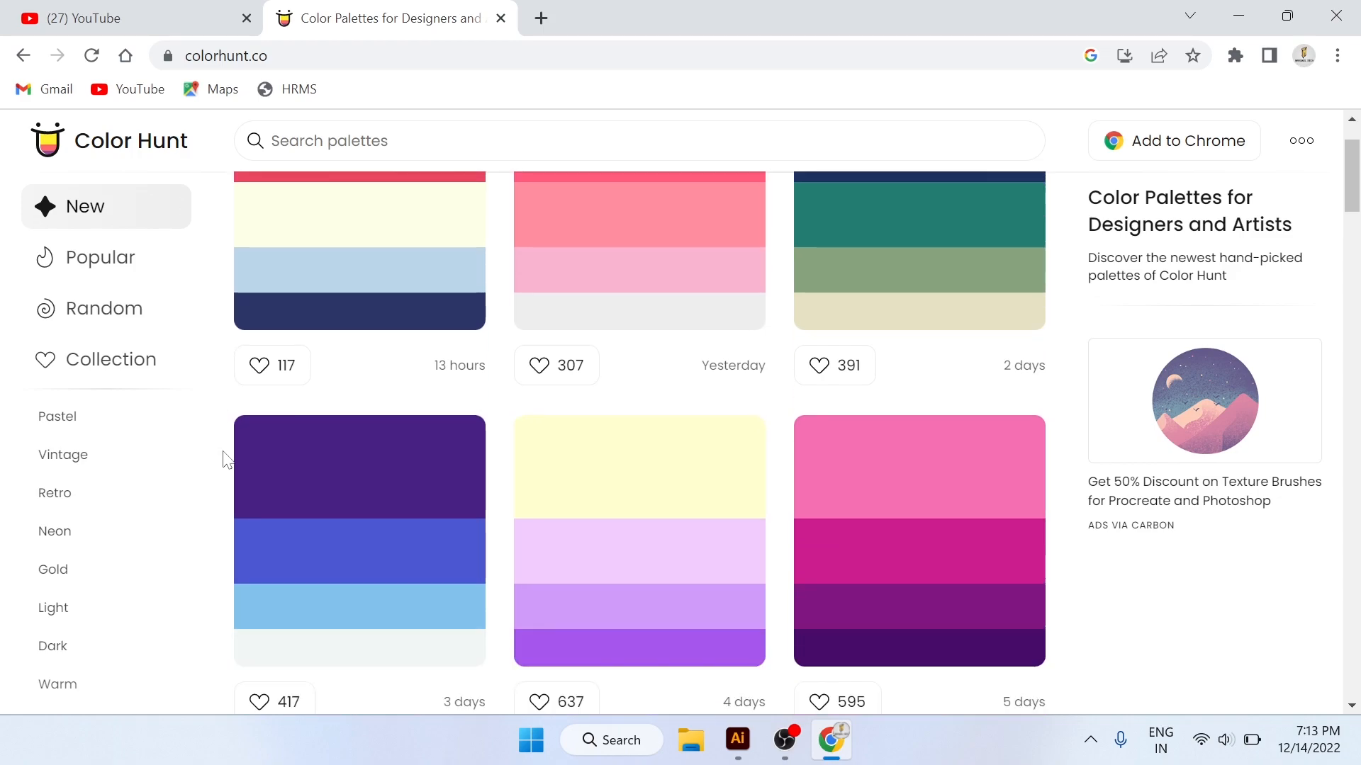
pyautogui.scroll(-4, 602, 436)
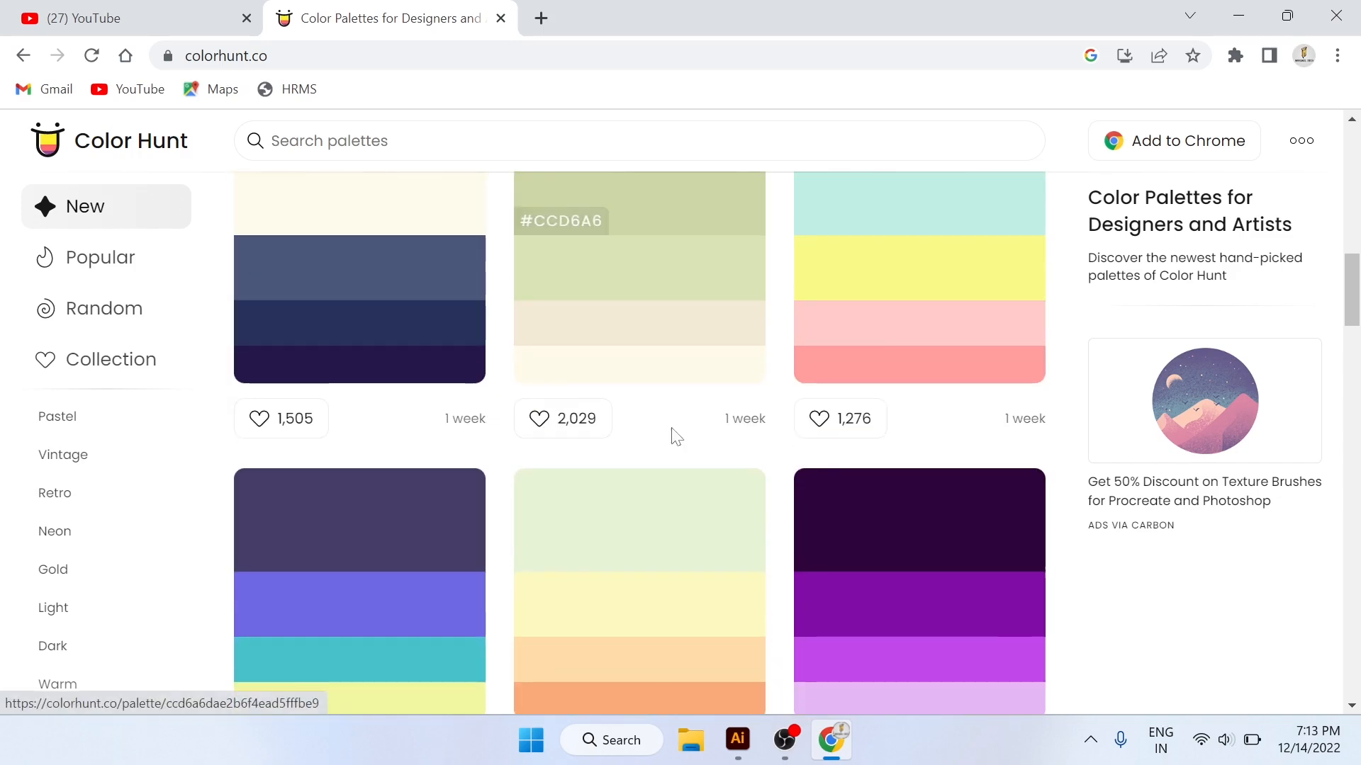
pyautogui.scroll(-2, 333, 496)
pyautogui.scroll(-5, 333, 482)
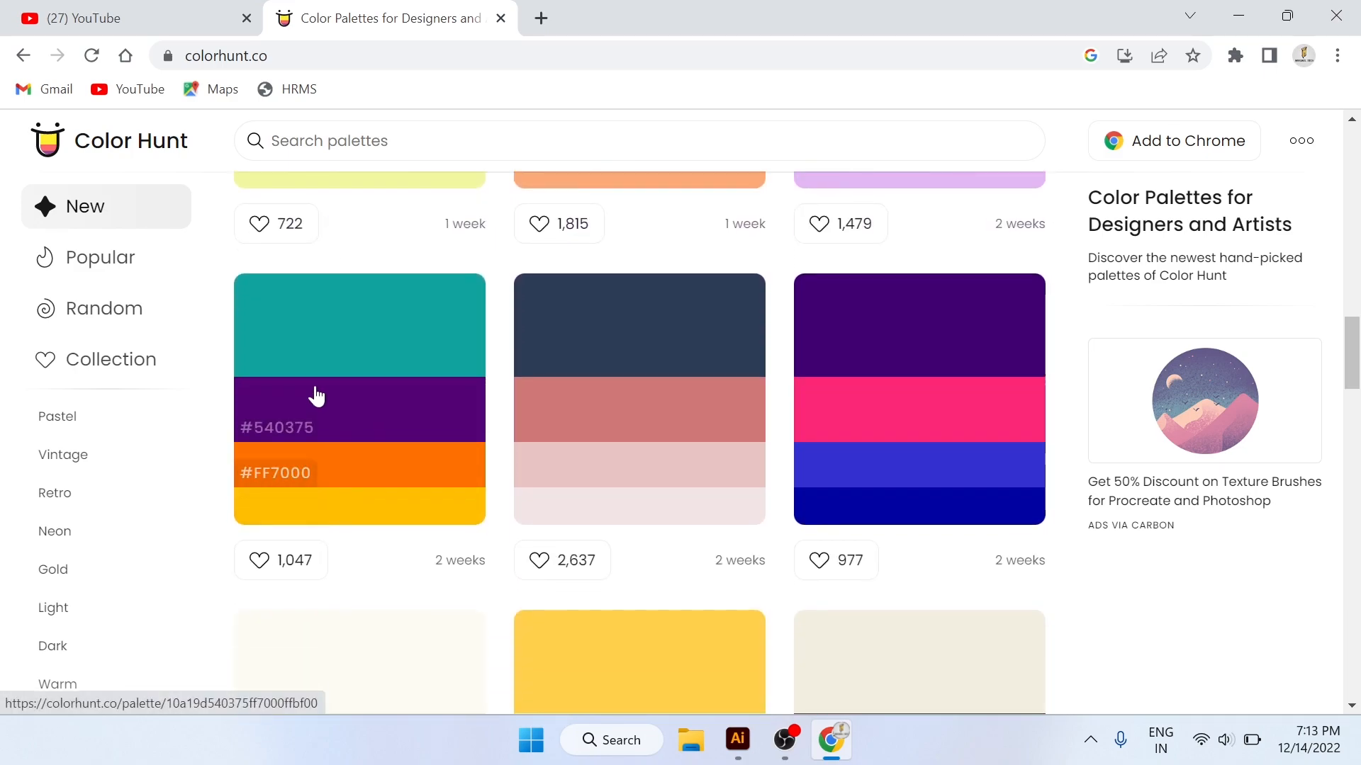
pyautogui.scroll(-4, 659, 429)
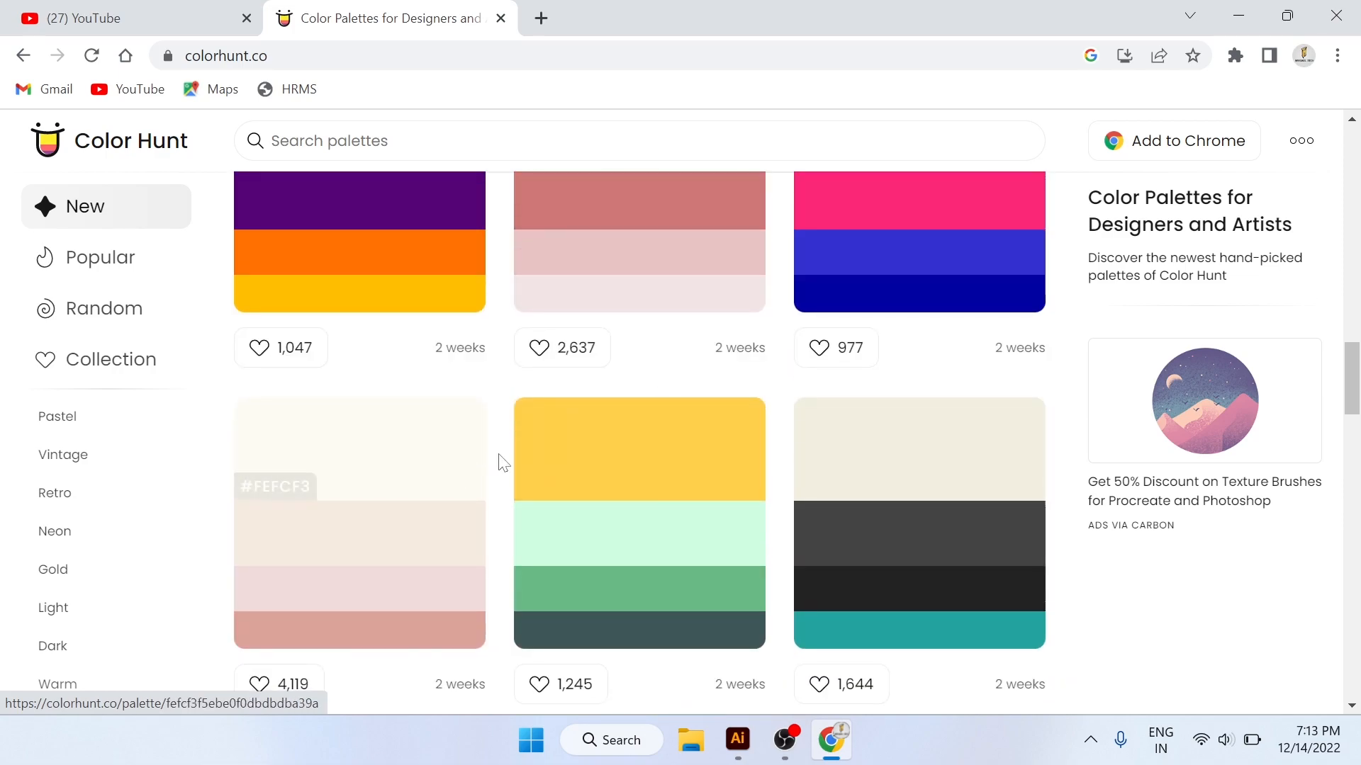
pyautogui.scroll(-10, 607, 446)
pyautogui.scroll(-5, 656, 442)
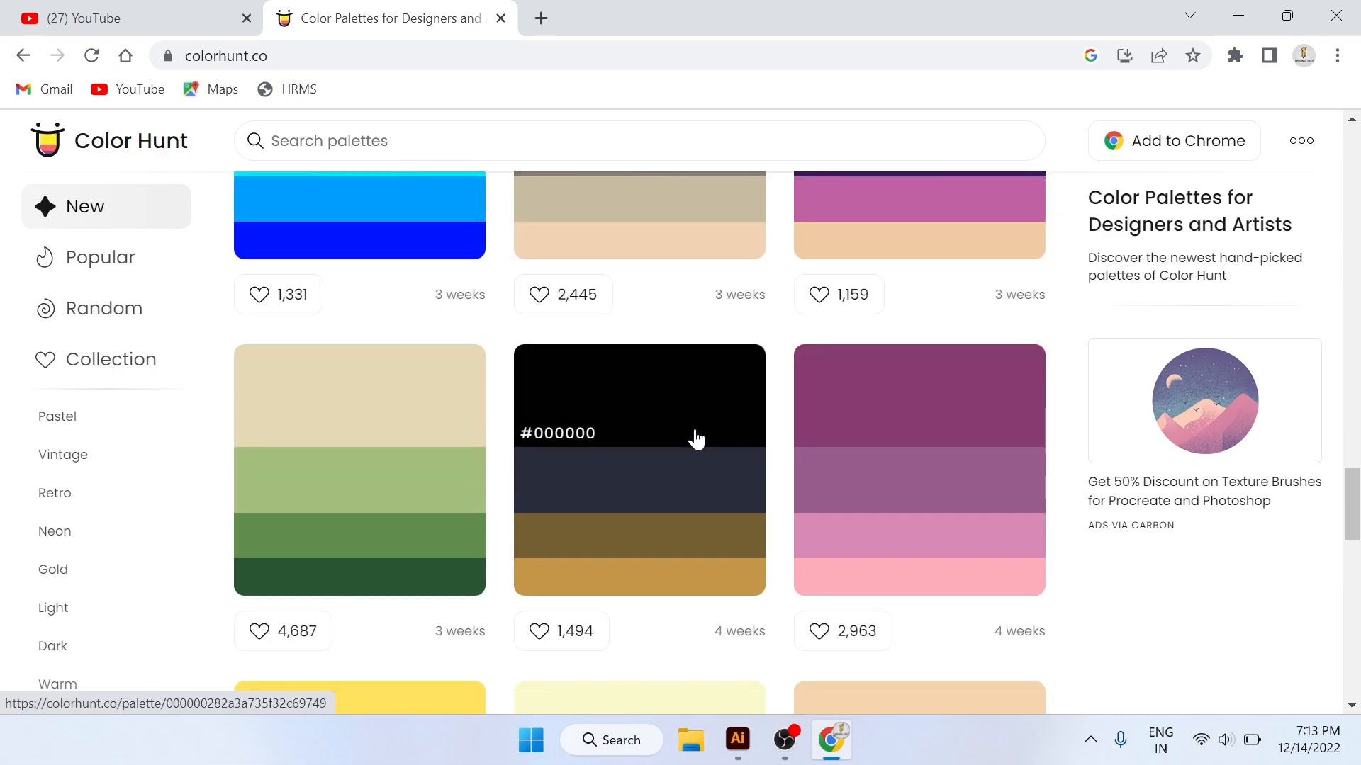
pyautogui.scroll(-6, 550, 470)
pyautogui.scroll(-5, 617, 444)
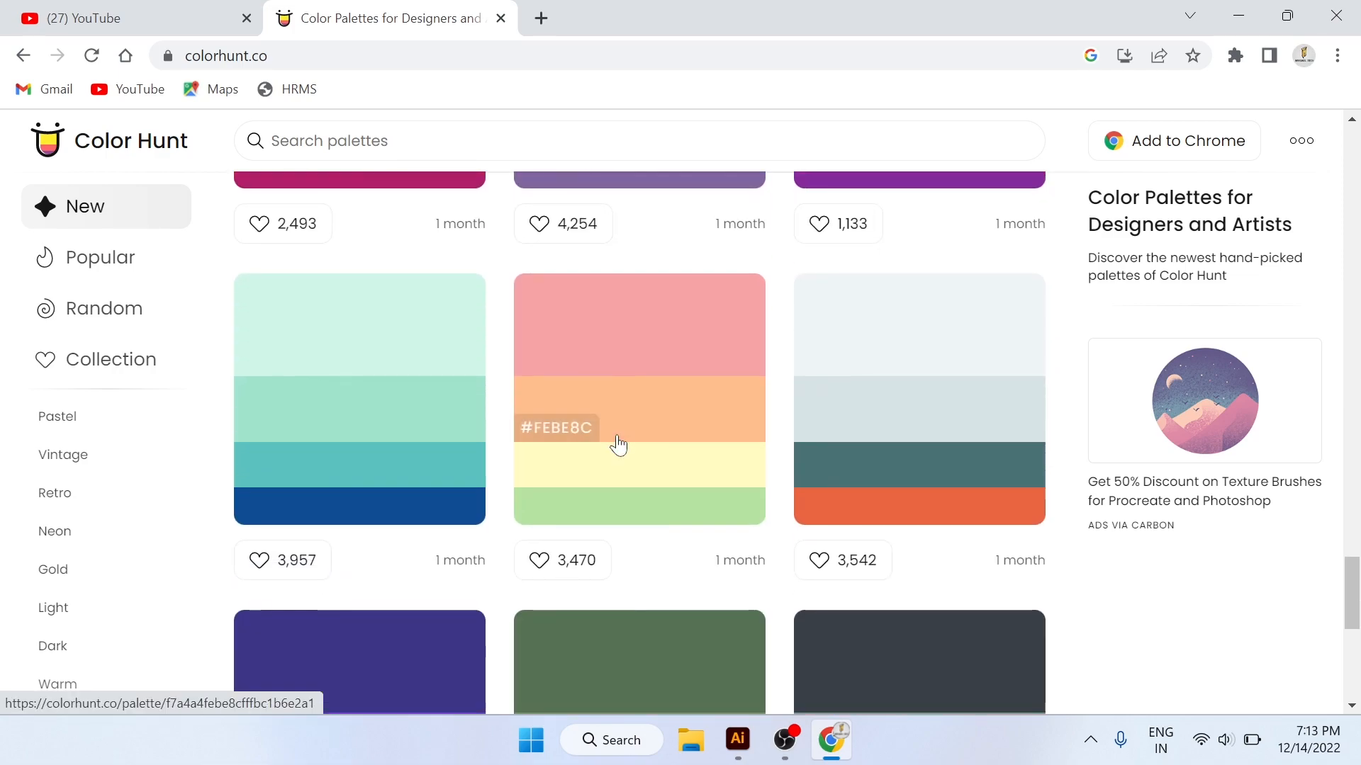
pyautogui.scroll(-5, 701, 508)
pyautogui.scroll(-5, 641, 494)
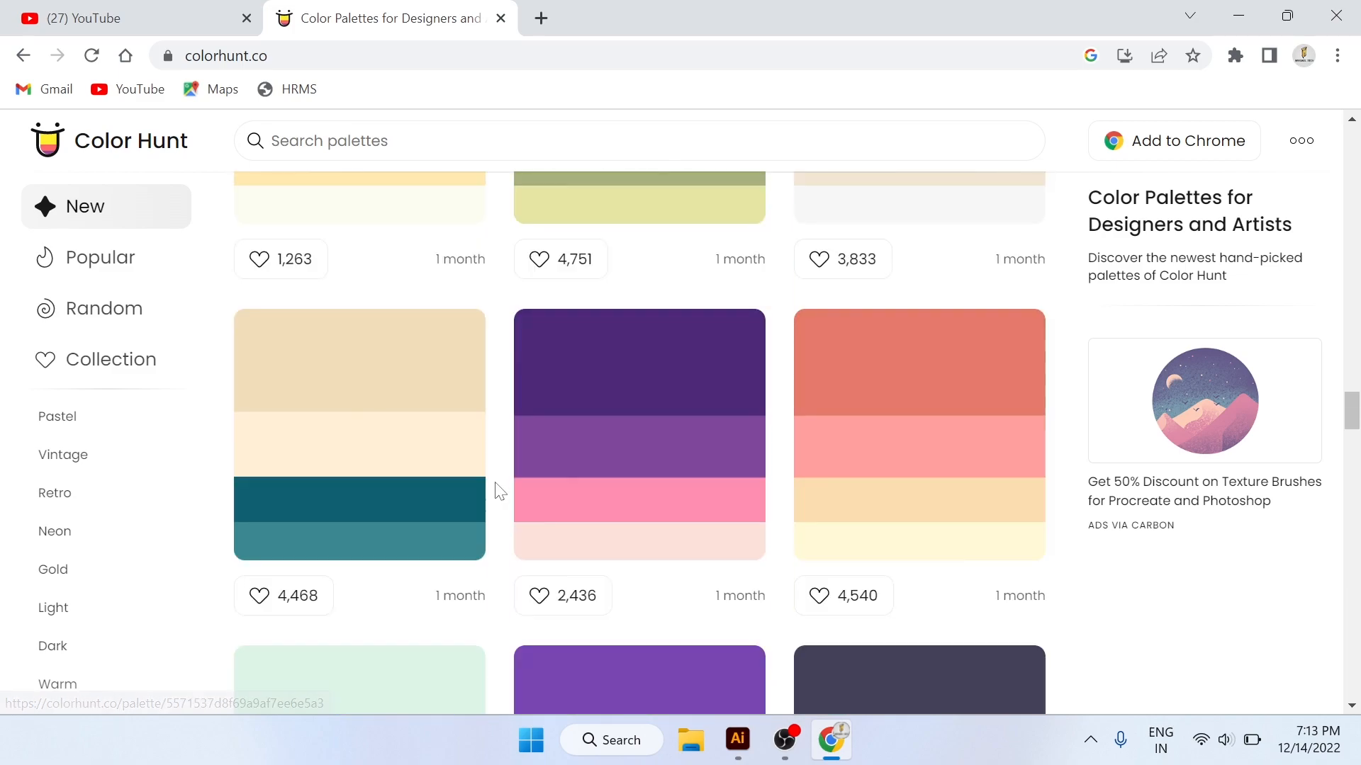
pyautogui.scroll(-5, 635, 486)
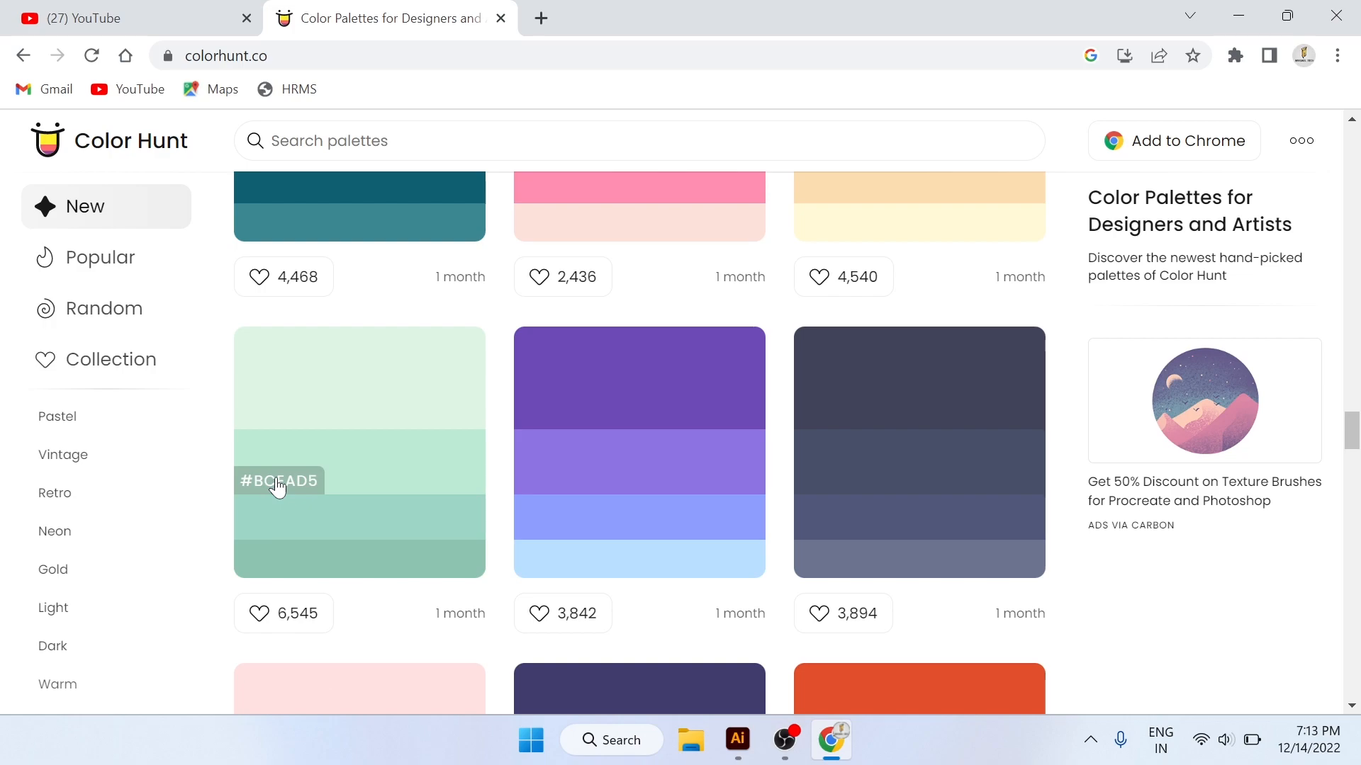
pyautogui.click(286, 420)
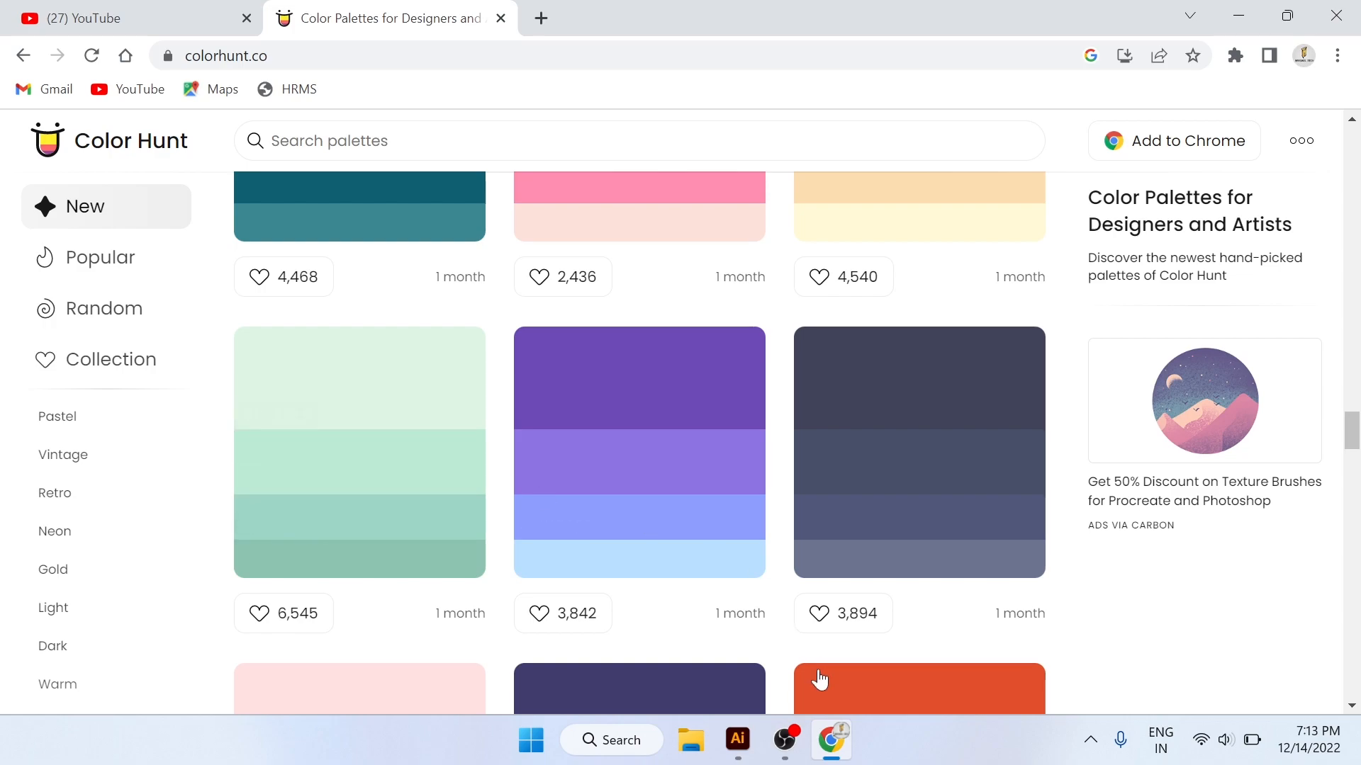
# - Switch to Illustrator and set the top bar's starting gradient stop to the RGB hex color DEF5E5
pyautogui.click(737, 740)
pyautogui.click(820, 473)
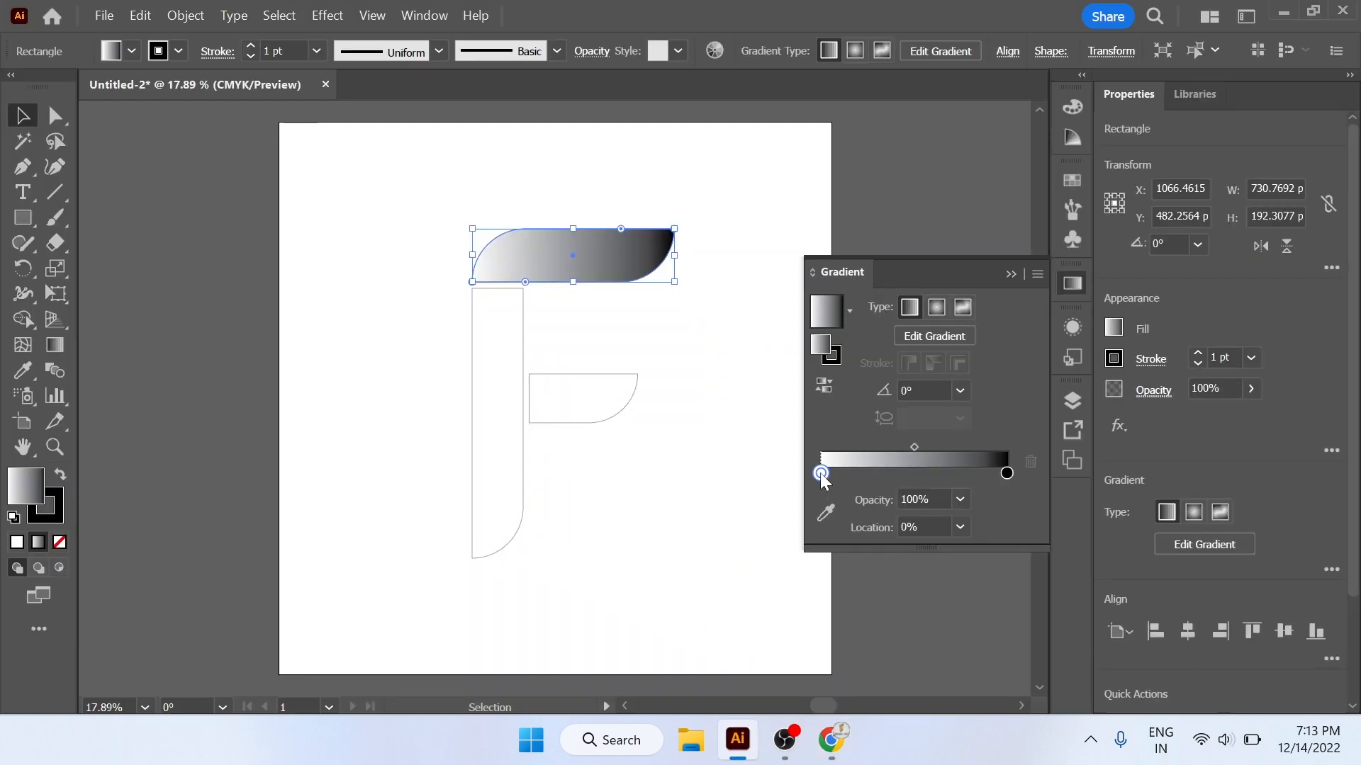
pyautogui.doubleClick(821, 474)
pyautogui.click(1005, 192)
pyautogui.click(1031, 224)
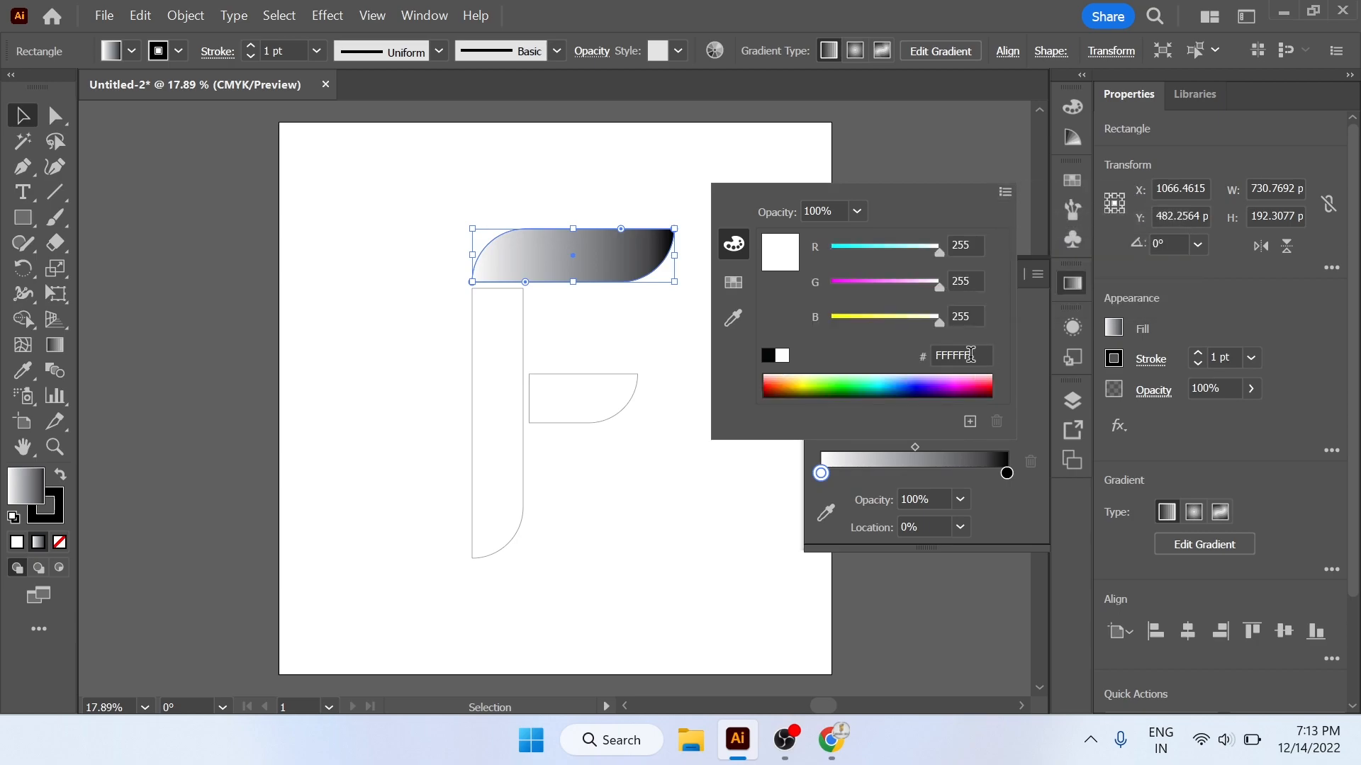
pyautogui.click(971, 355)
pyautogui.press('BackSpace')
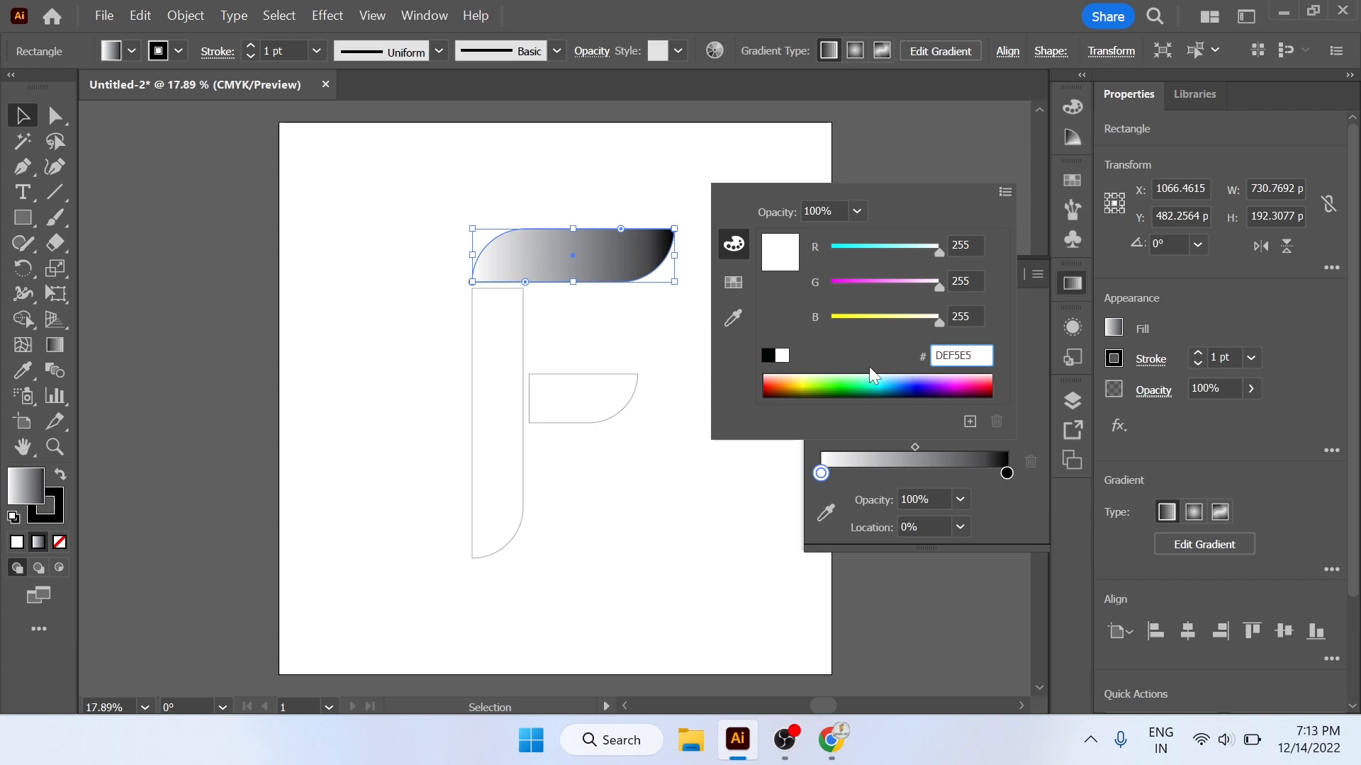
pyautogui.press('Return')
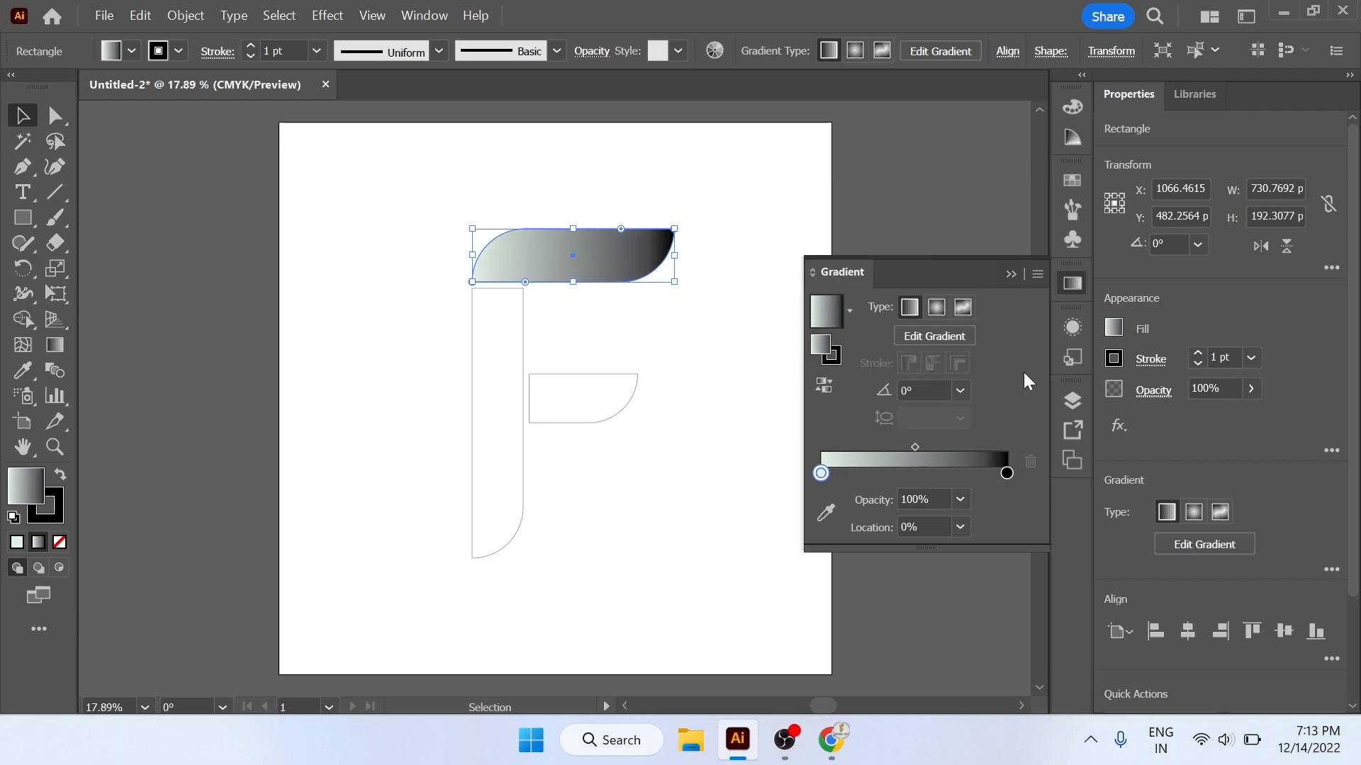
# - Switch to Chrome, copy the hex code of the mint palette's second-lightest band and return to Illustrator
pyautogui.click(830, 740)
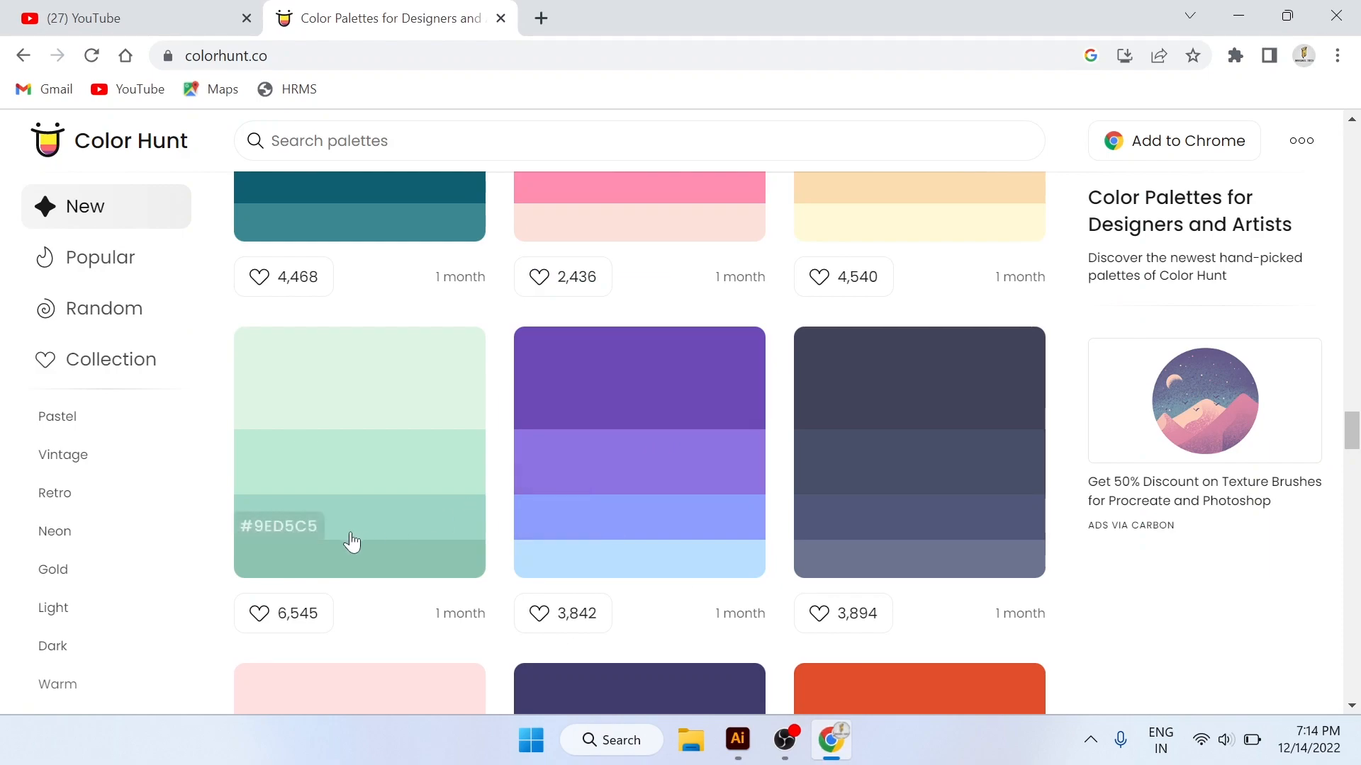
pyautogui.click(268, 484)
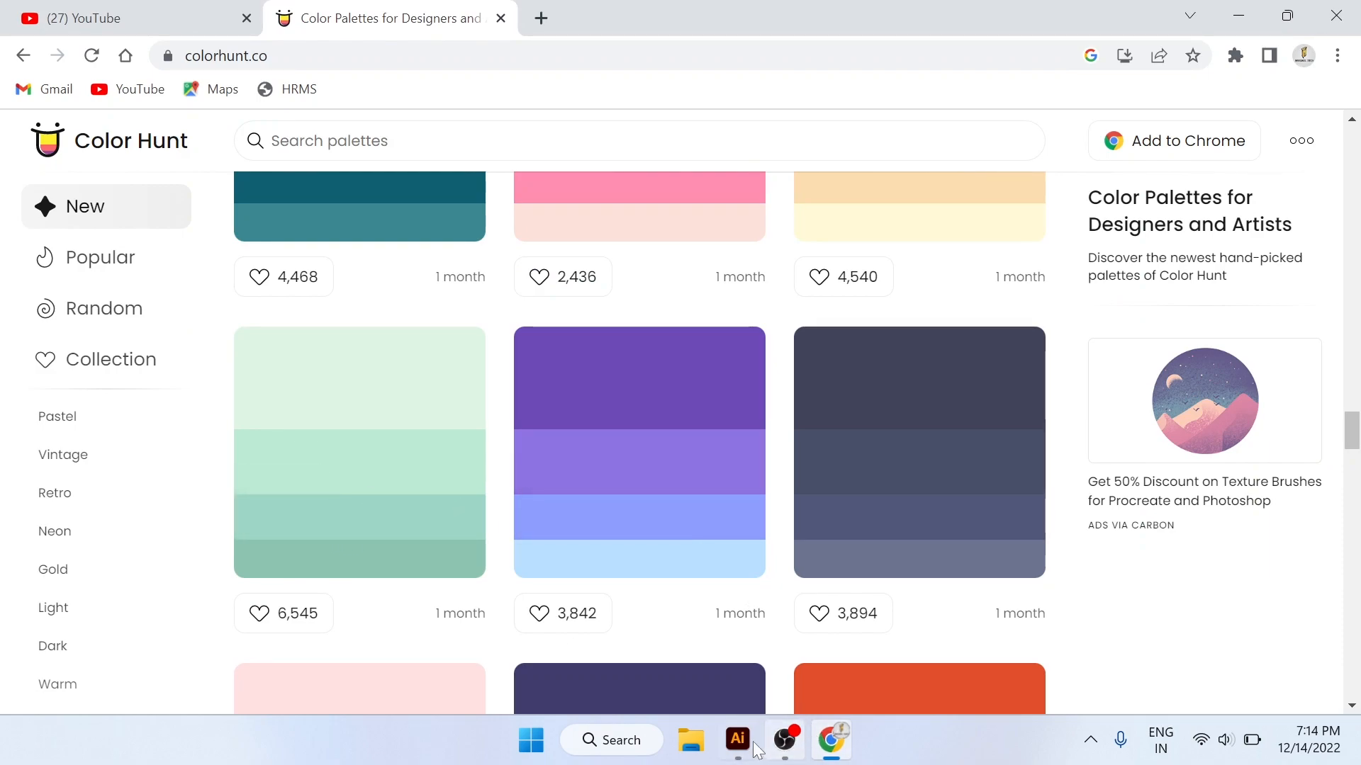
pyautogui.click(737, 740)
# - Change the top bar's ending gradient stop from grayscale to RGB and apply the copied mint hex code
pyautogui.doubleClick(1007, 474)
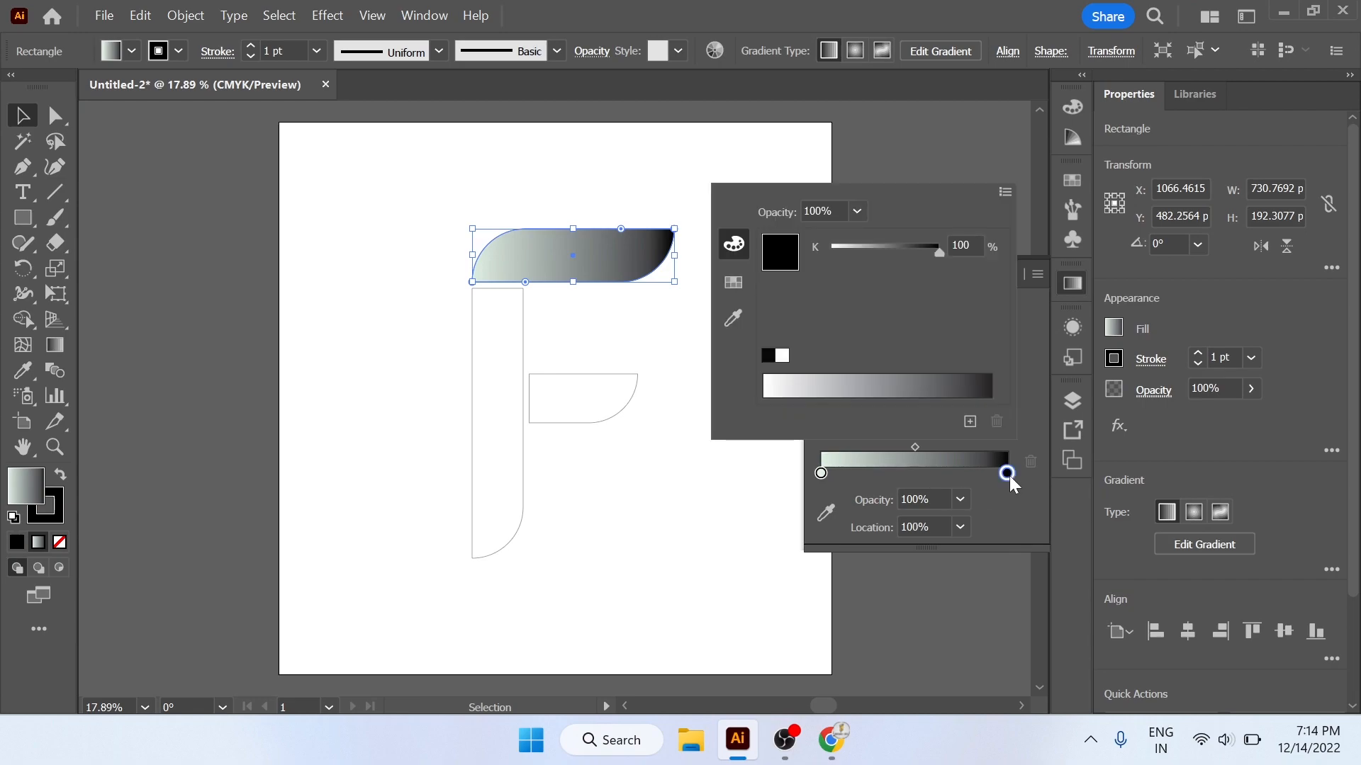
pyautogui.click(1005, 194)
pyautogui.click(1018, 296)
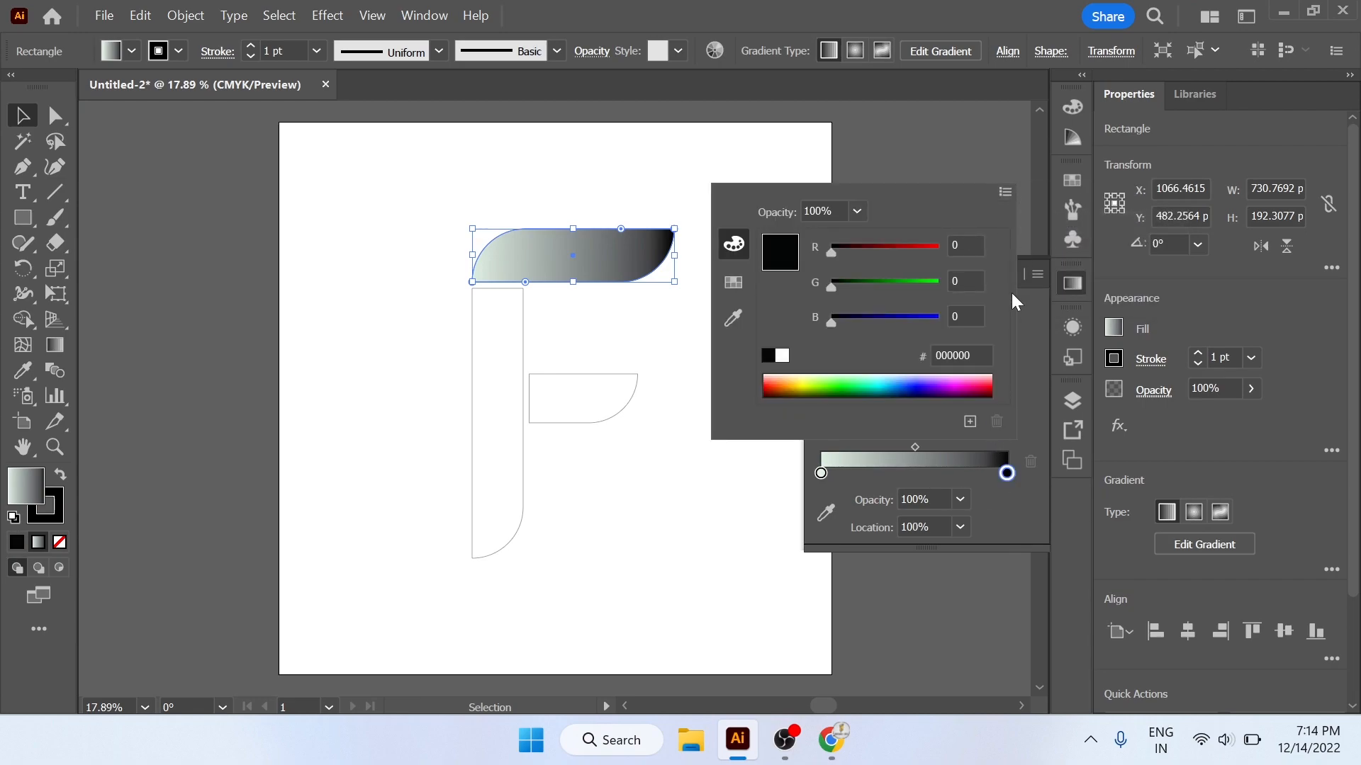
pyautogui.click(984, 351)
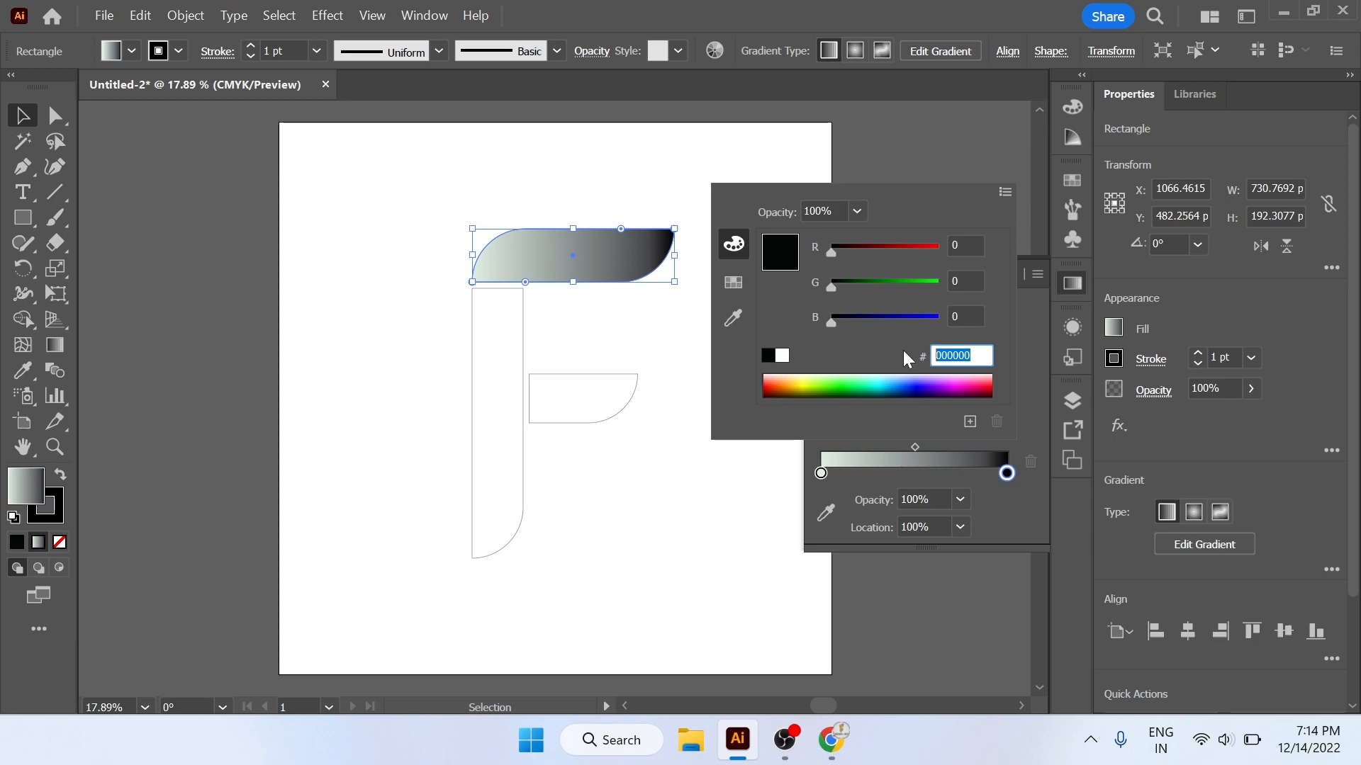
pyautogui.press('BackSpace')
pyautogui.press('Return')
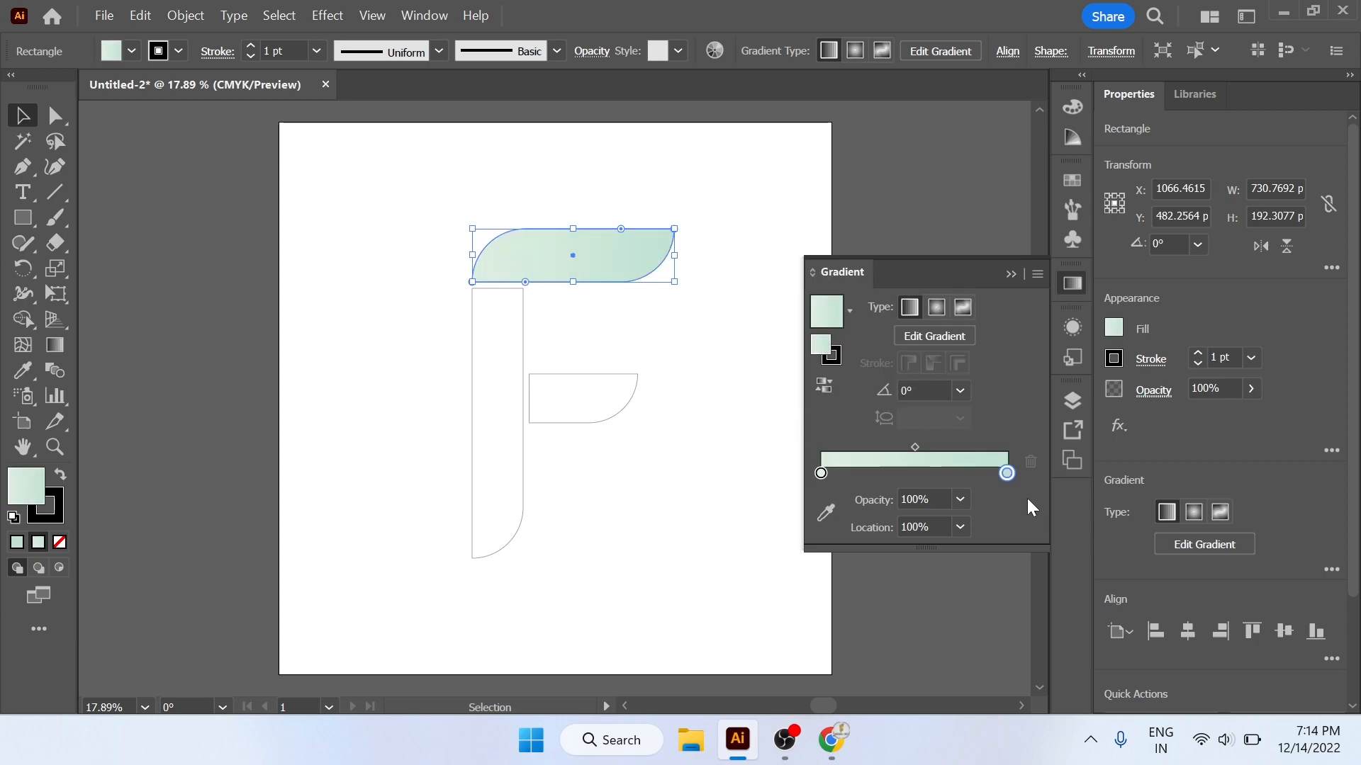
pyautogui.click(1018, 274)
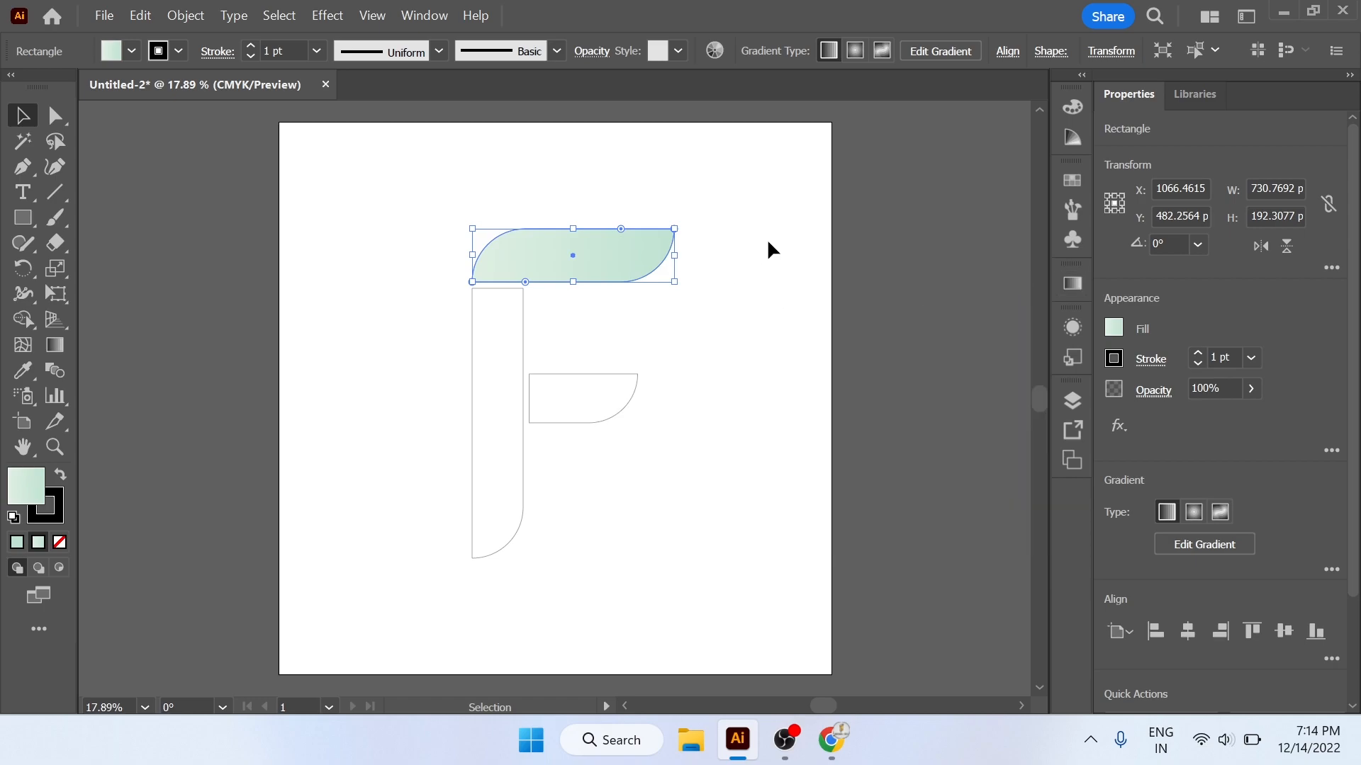
pyautogui.click(754, 298)
# - Fill the vertical stem and the short middle bar with the same mint linear gradient as the top bar
pyautogui.click(500, 287)
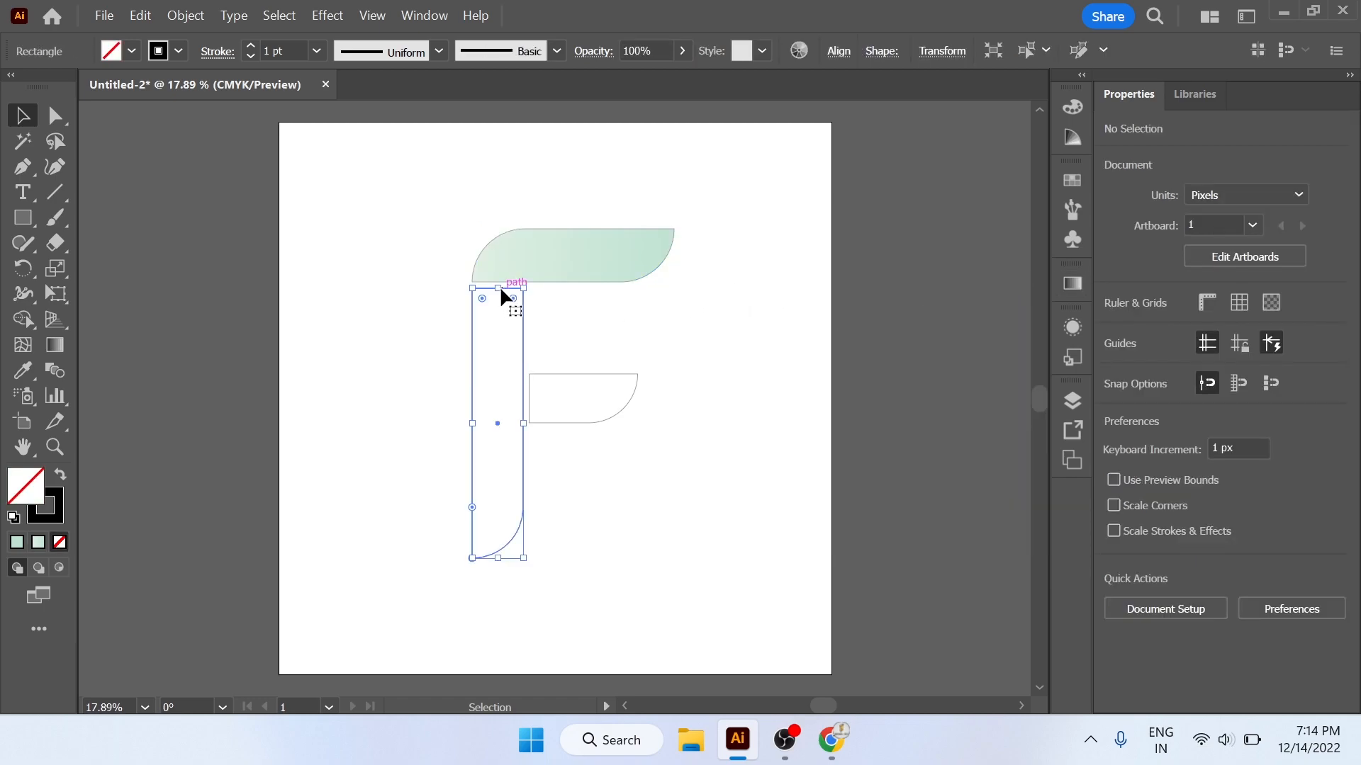
pyautogui.click(1065, 282)
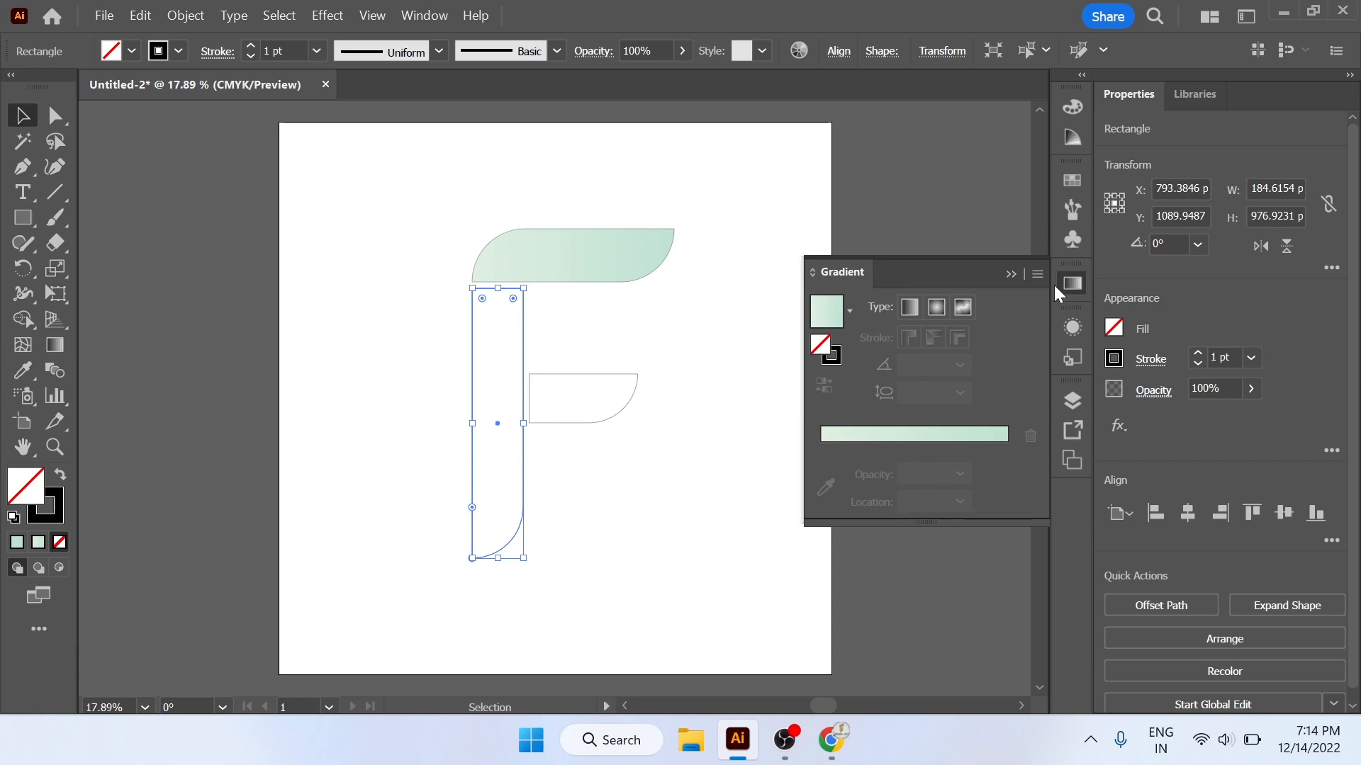
pyautogui.click(821, 322)
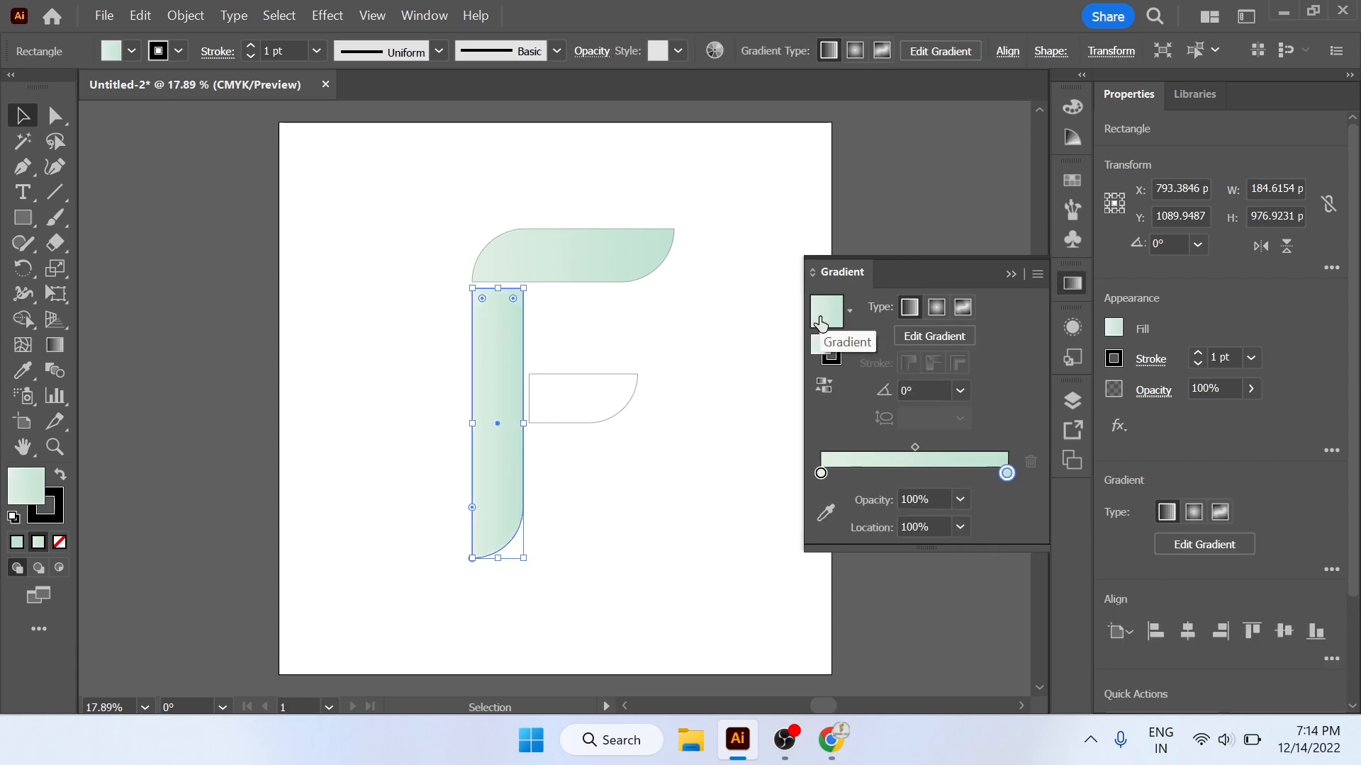
pyautogui.click(594, 387)
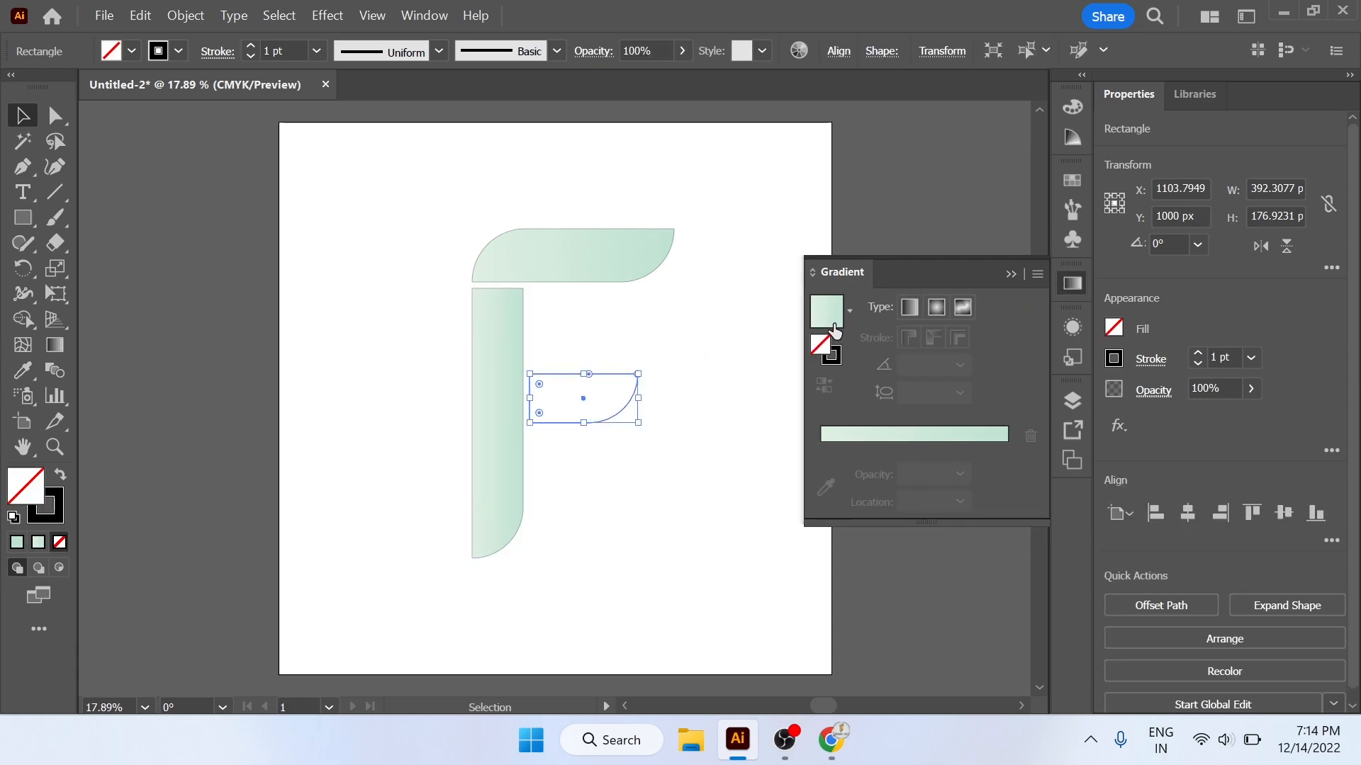
pyautogui.click(822, 323)
pyautogui.click(1009, 275)
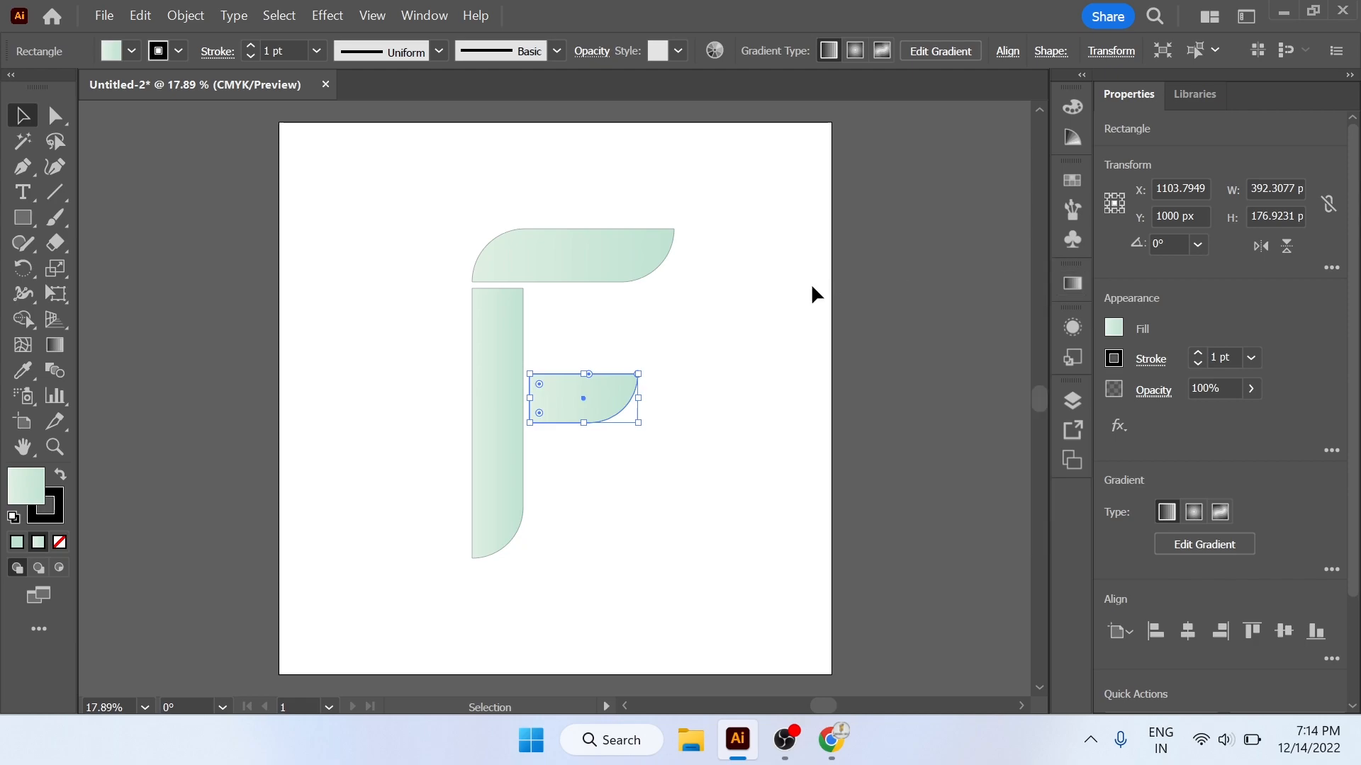
pyautogui.click(809, 283)
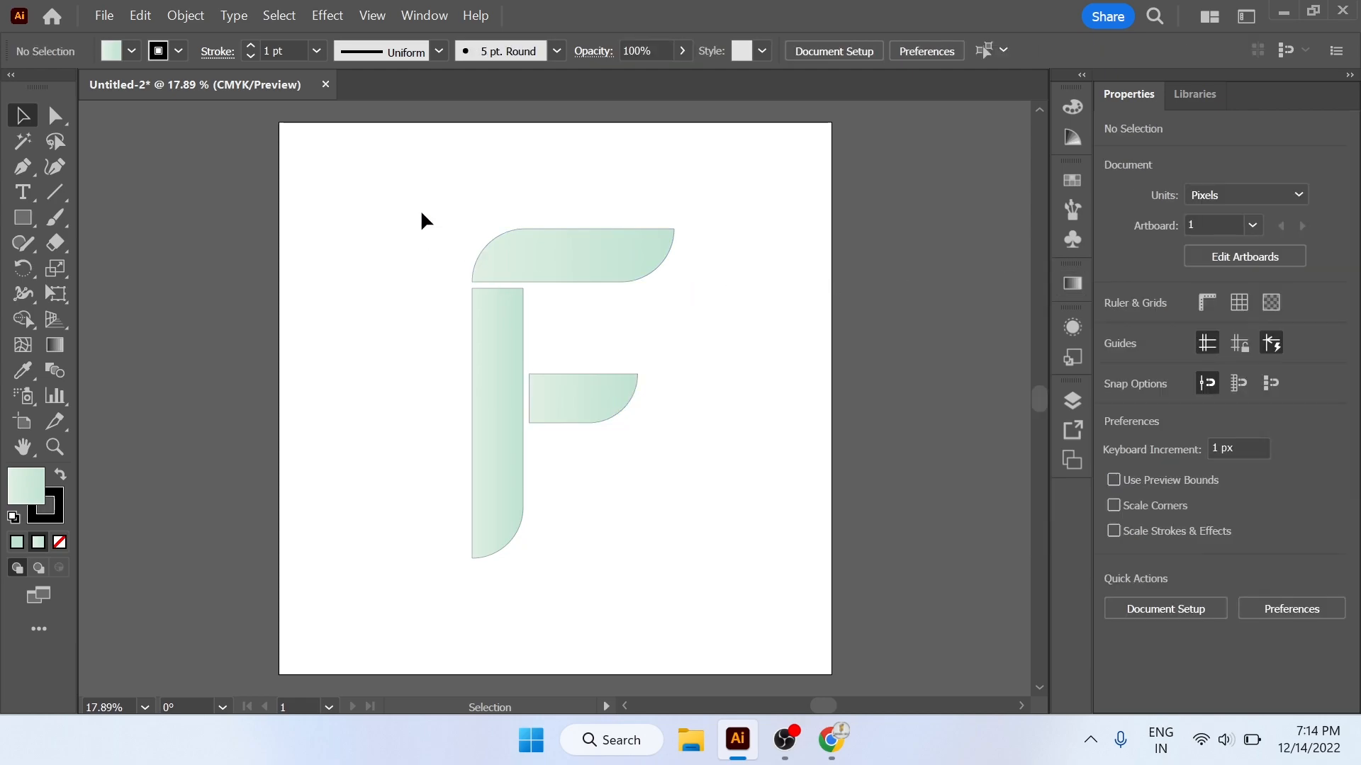
# - Group the three bars of the letter F and move the group off the artboard, just beyond its right edge
pyautogui.moveTo(422, 206); pyautogui.dragTo(733, 598)
pyautogui.press('a')
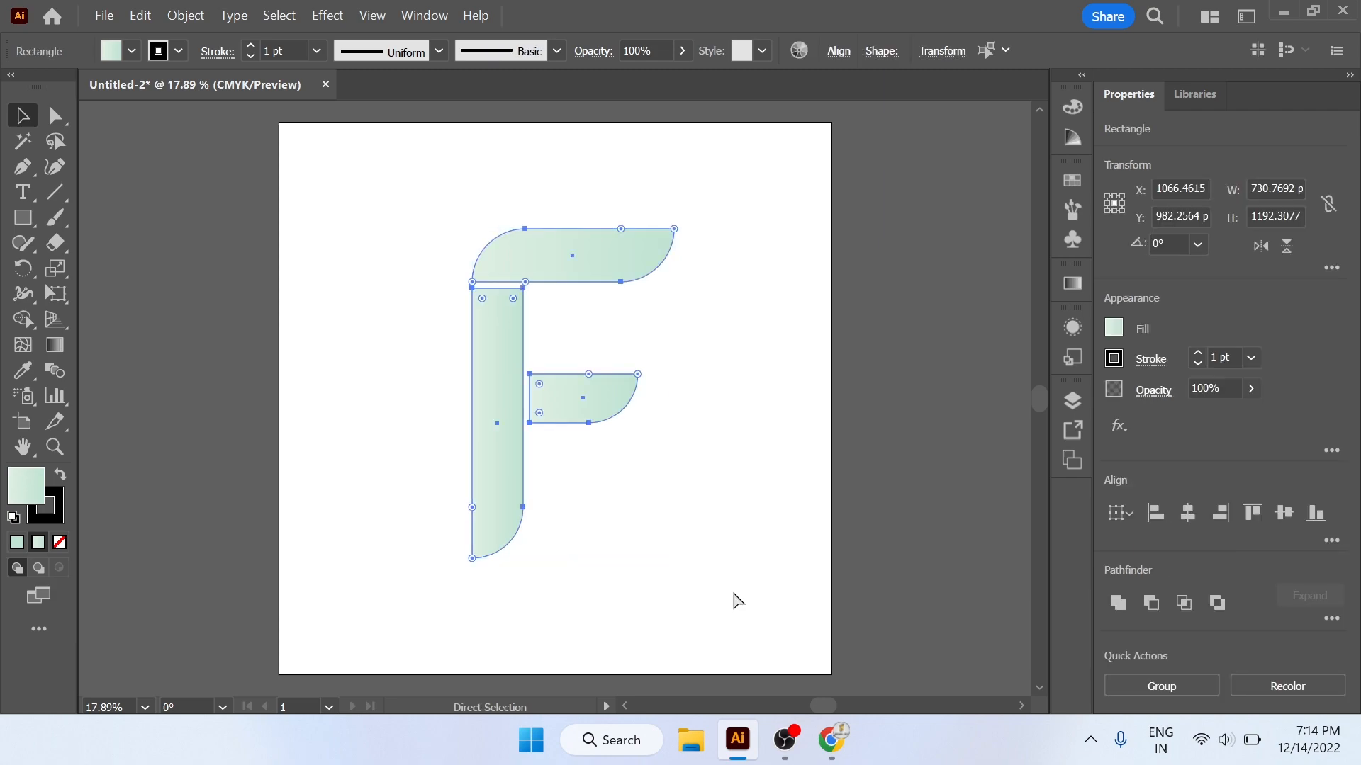
pyautogui.hotkey('ctrl', 'g')
pyautogui.moveTo(591, 245); pyautogui.dragTo(965, 274)
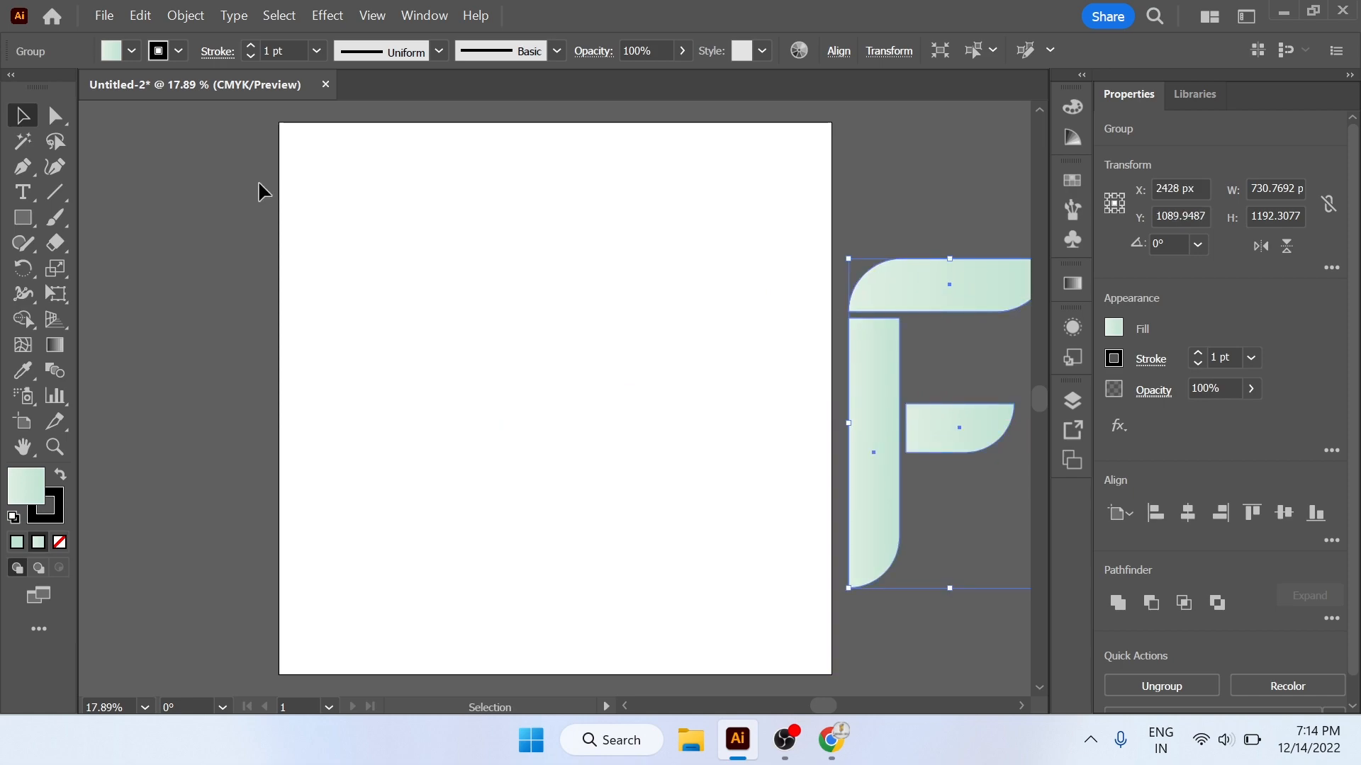
# - Draw a 2000 x 2000 px rectangle covering the whole artboard, with a black fill and no stroke
pyautogui.press('m')
pyautogui.moveTo(280, 123); pyautogui.dragTo(831, 674)
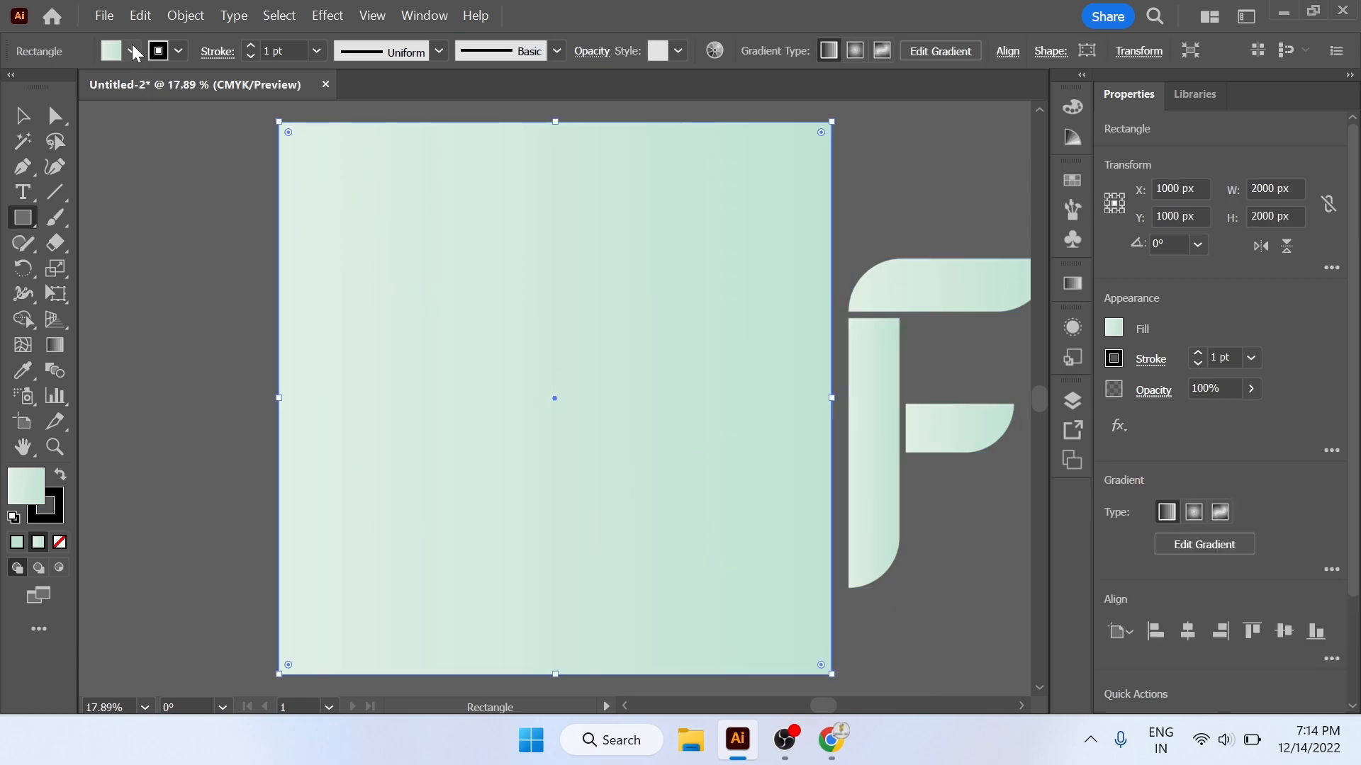
pyautogui.click(133, 51)
pyautogui.click(60, 87)
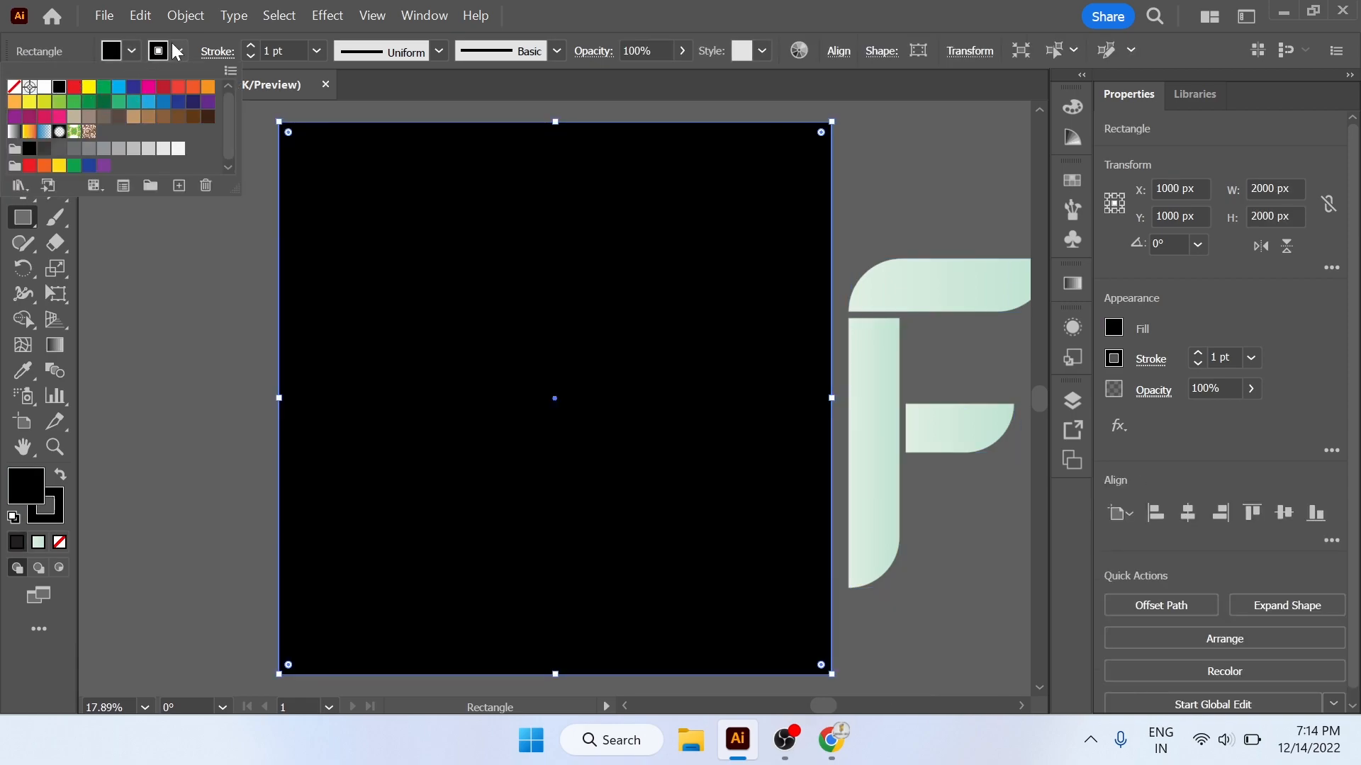
pyautogui.click(178, 51)
pyautogui.click(15, 86)
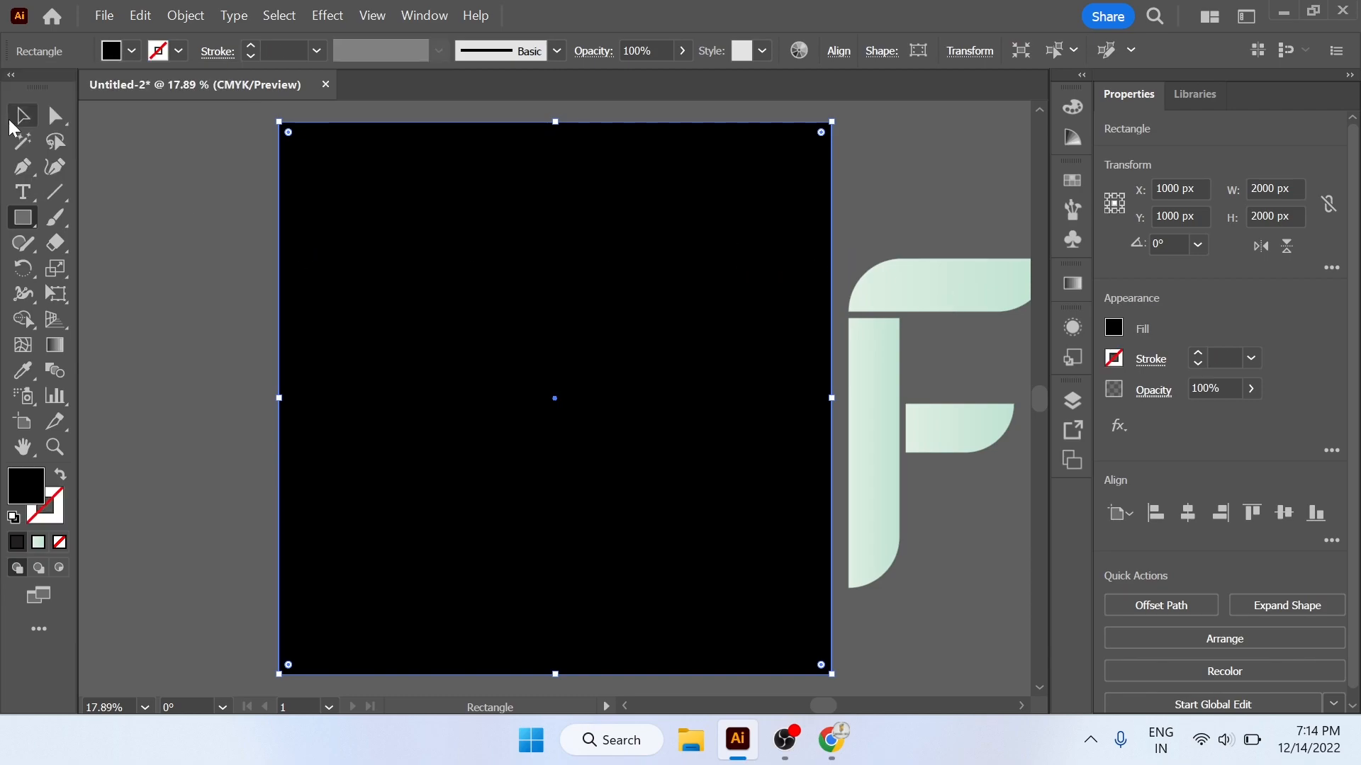
# - Move the letter F group closer to the artboard and bring it to the front of the black background
pyautogui.click(926, 287)
pyautogui.rightClick(922, 289)
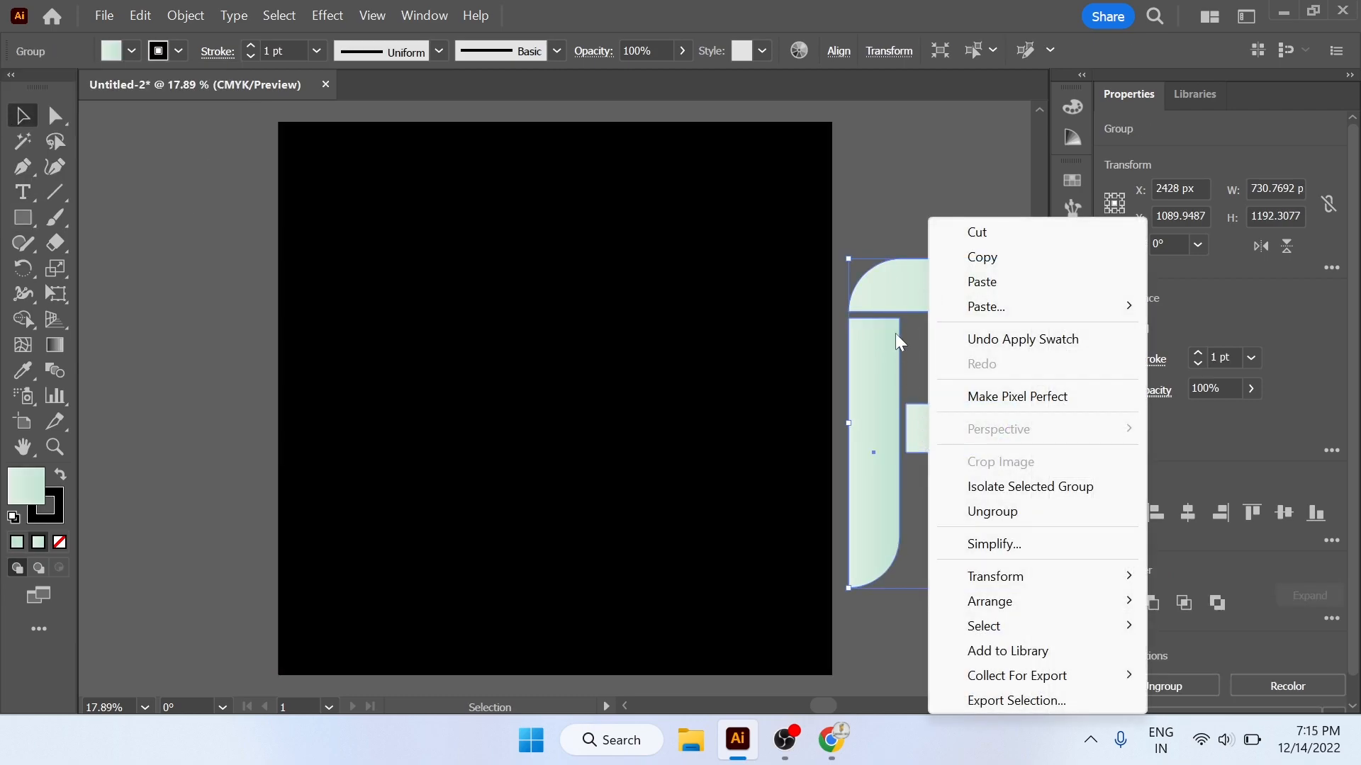
pyautogui.moveTo(899, 277); pyautogui.dragTo(870, 282)
pyautogui.rightClick(879, 286)
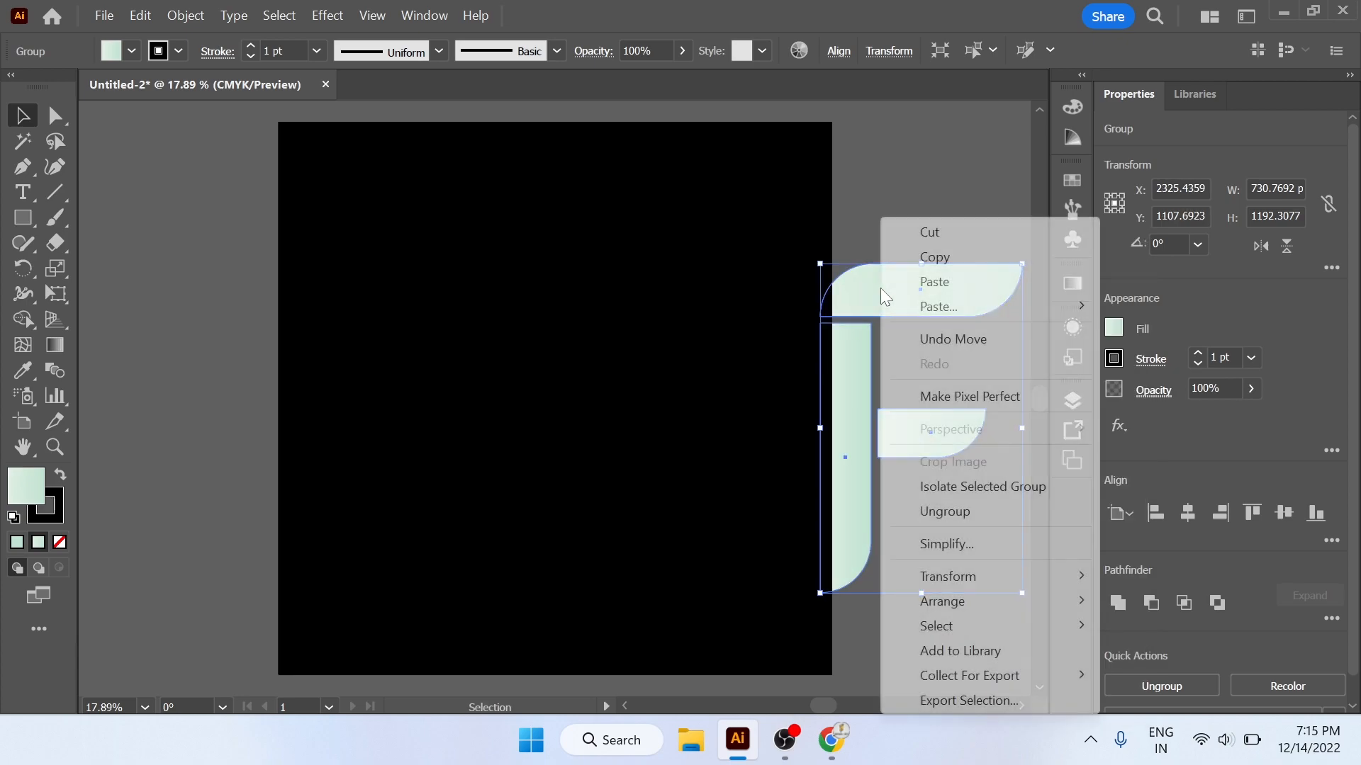
pyautogui.moveTo(951, 604)
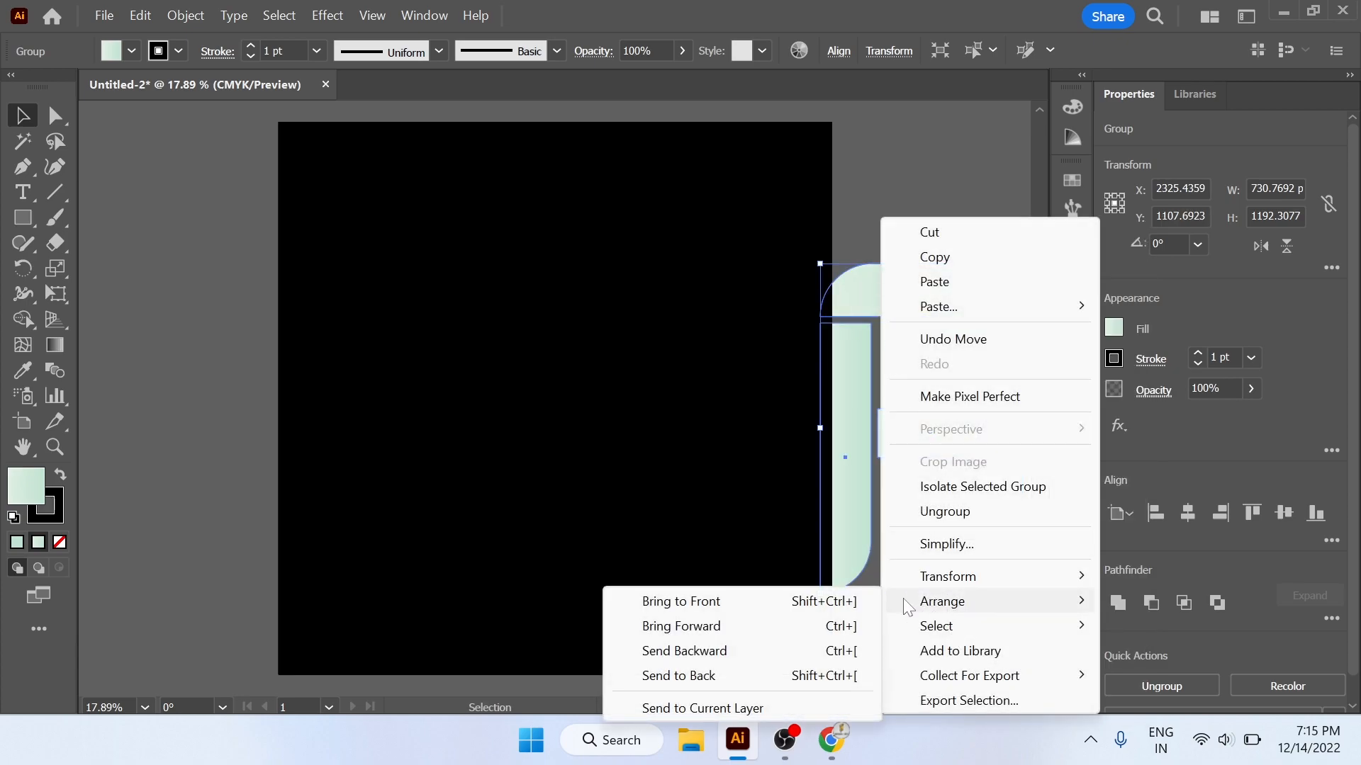
pyautogui.click(770, 602)
# - Place the letter F group over the black background and center it horizontally and vertically on the artboard
pyautogui.moveTo(987, 280); pyautogui.dragTo(635, 266)
pyautogui.click(1187, 513)
pyautogui.click(1284, 513)
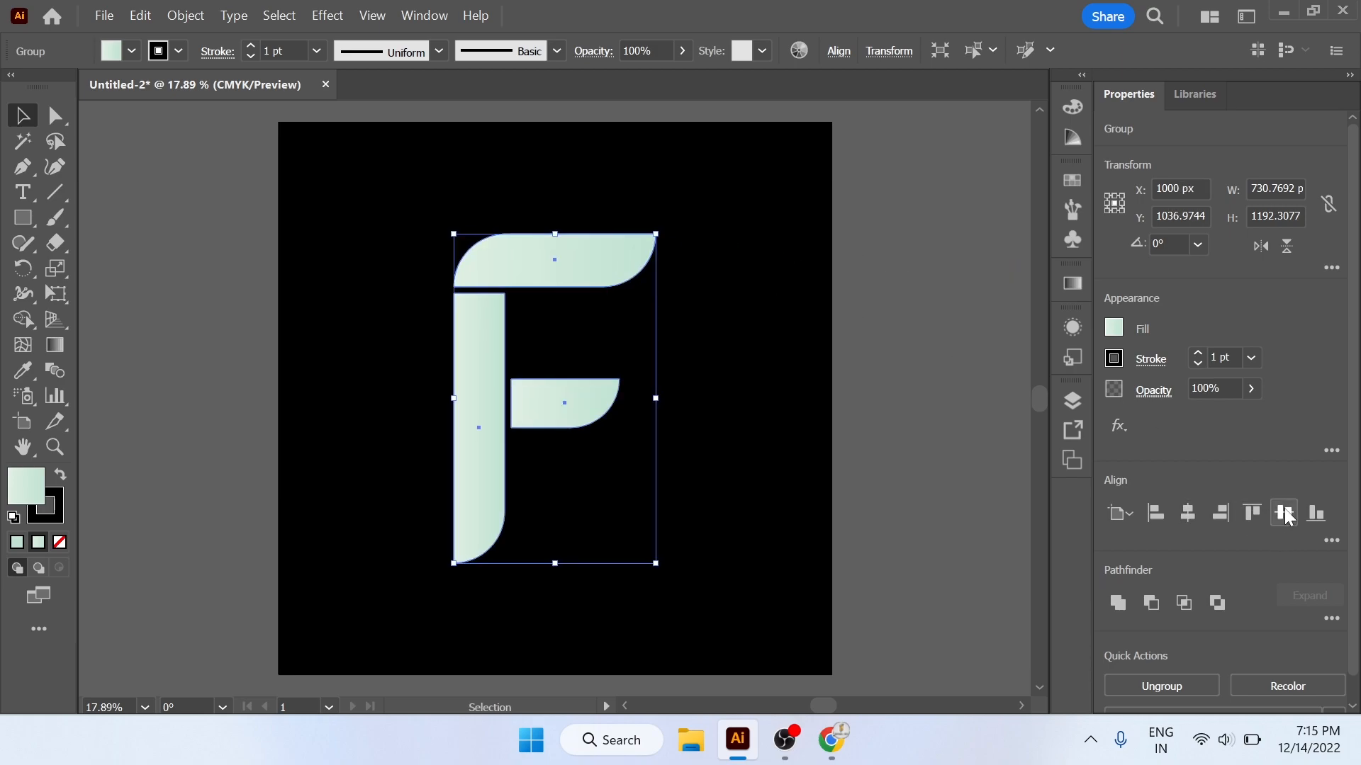